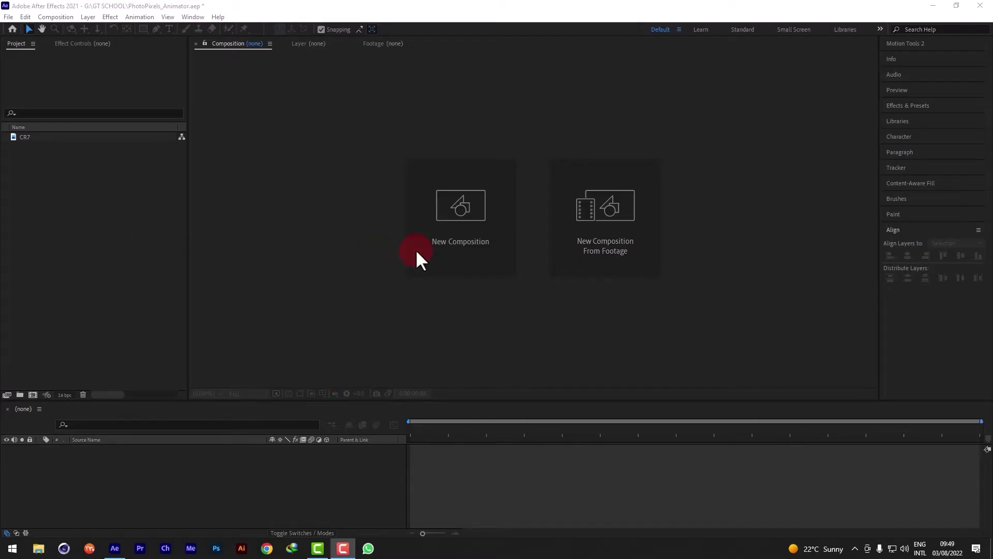
Create the Main composition at 1920×1080, 25 fps, 10 seconds
click(494, 248)
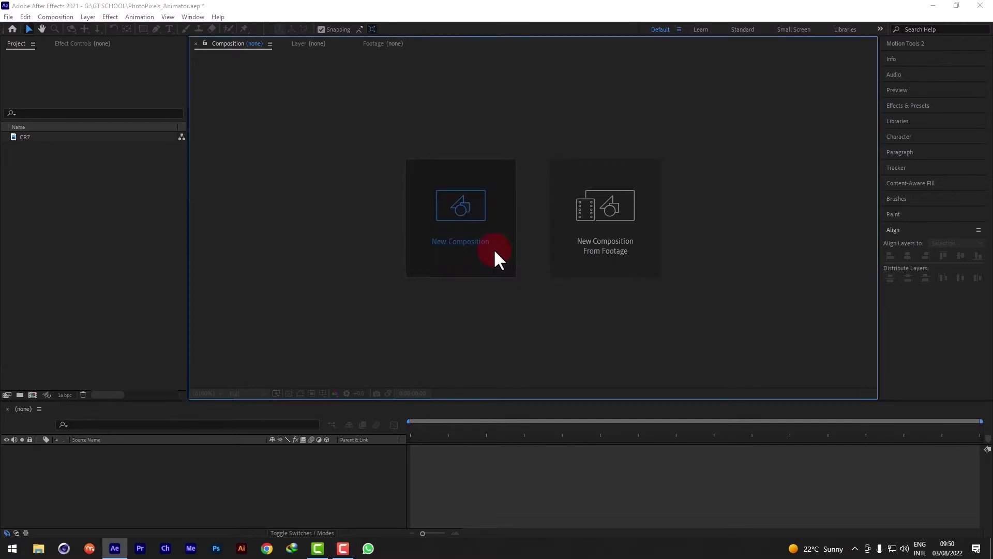
text(Main)
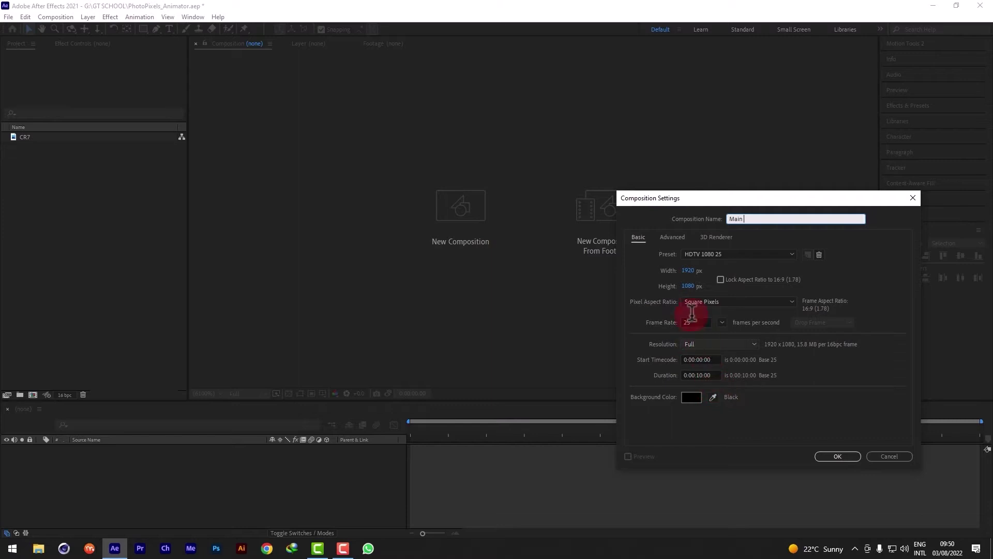
click(823, 457)
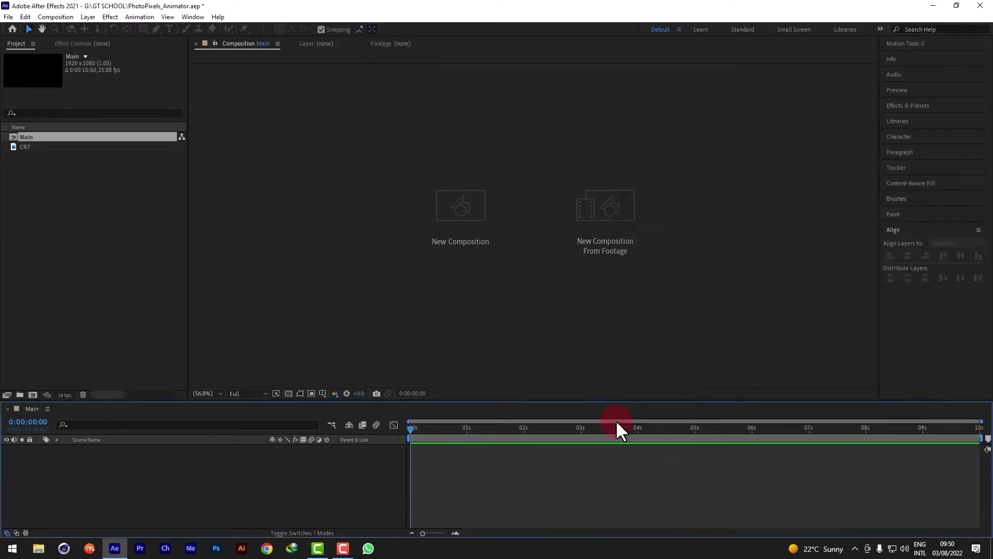
click(81, 283)
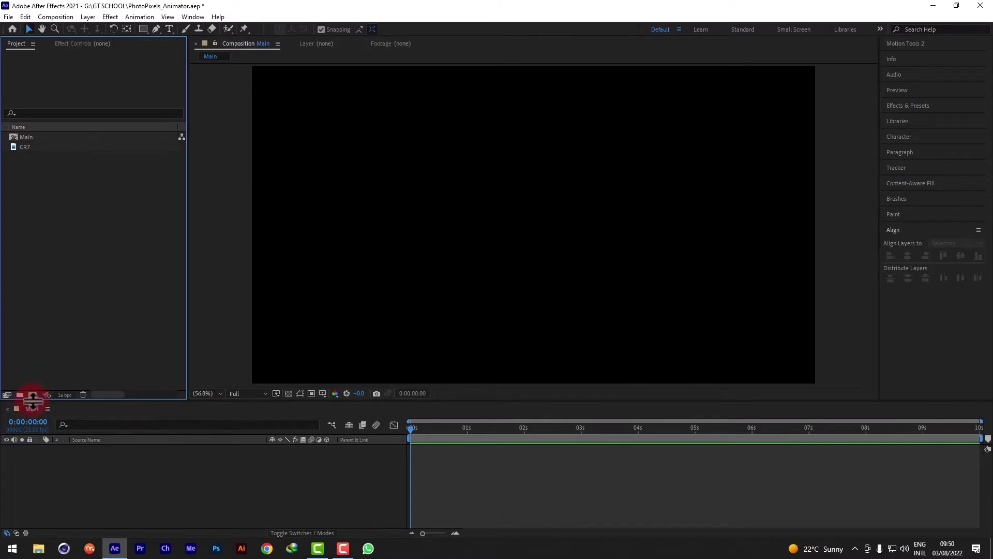
Add the Media composition and begin the Animator composition with the same HDTV 1080 25 settings
click(32, 396)
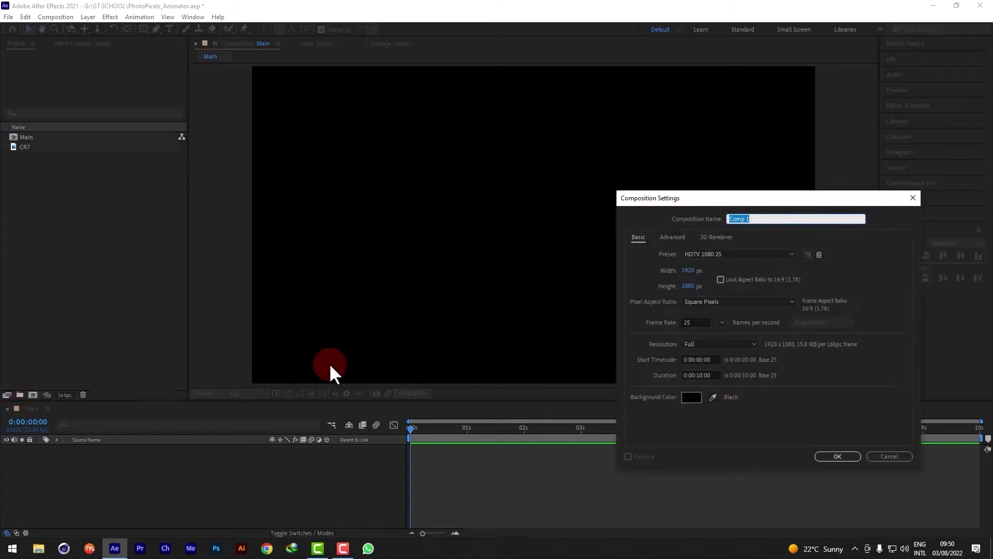
text(Media)
key(Return)
click(32, 232)
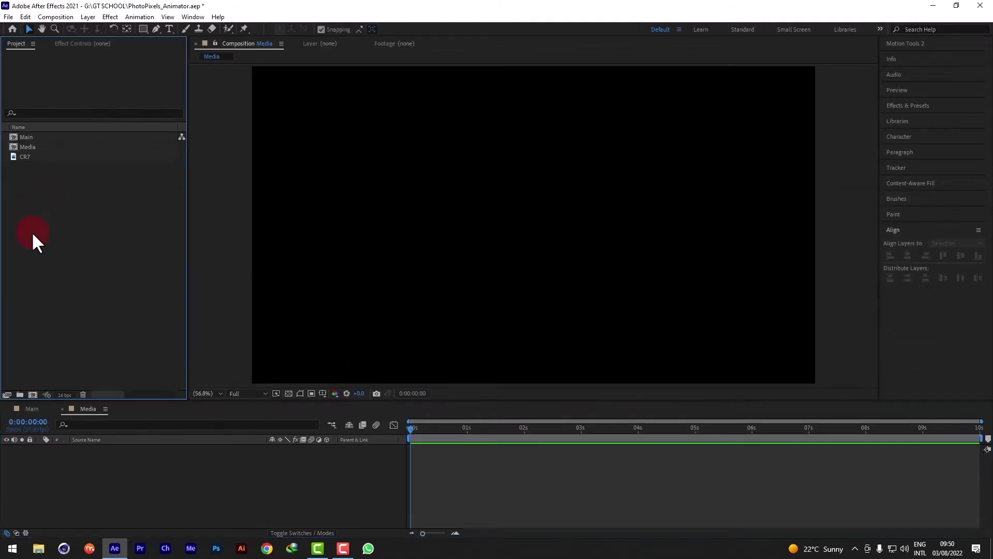
click(33, 395)
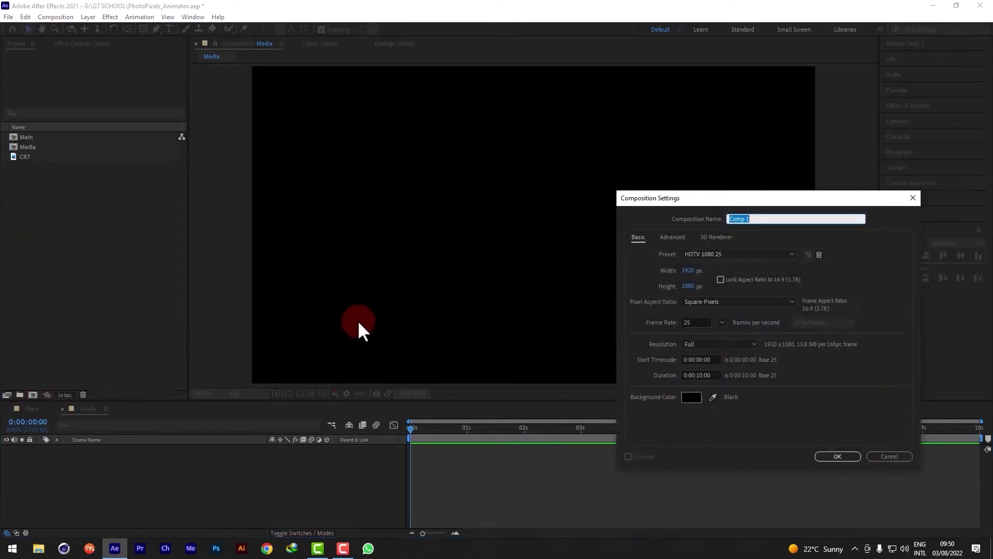
text(Animator)
Finish the Animator composition, then add the CR7 photo to Media and scale it to 65%
click(836, 456)
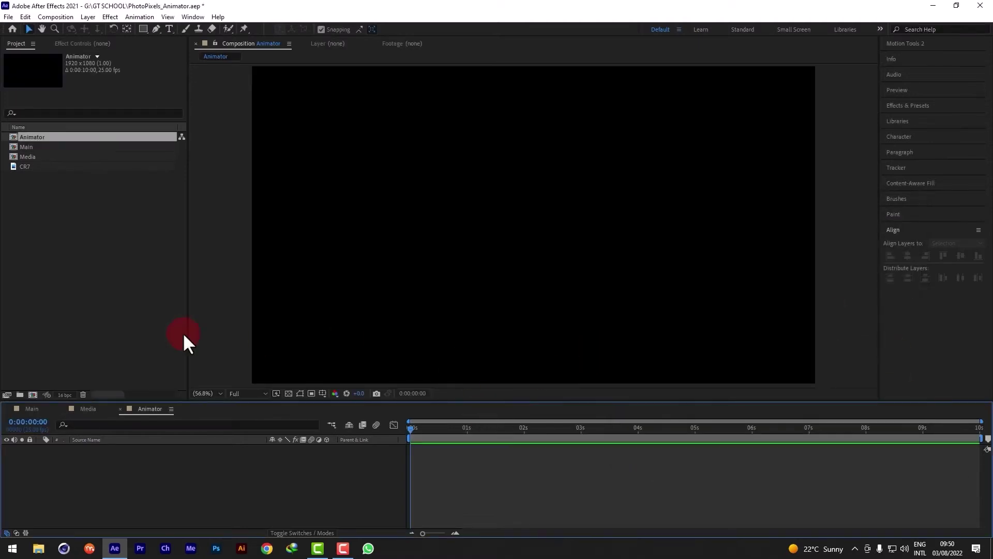
click(64, 247)
double_click(26, 157)
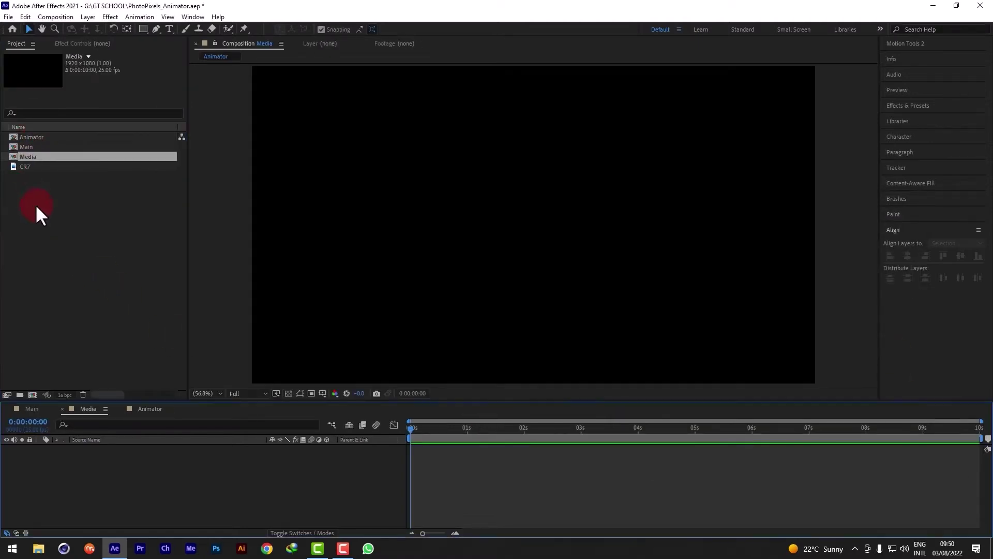
drag(40, 167, 141, 455)
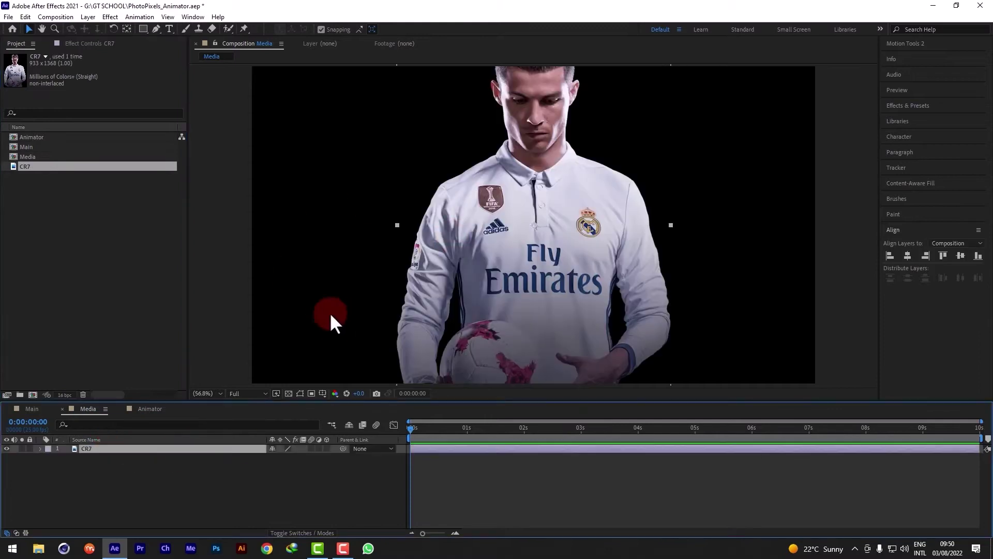
key(s)
click(287, 458)
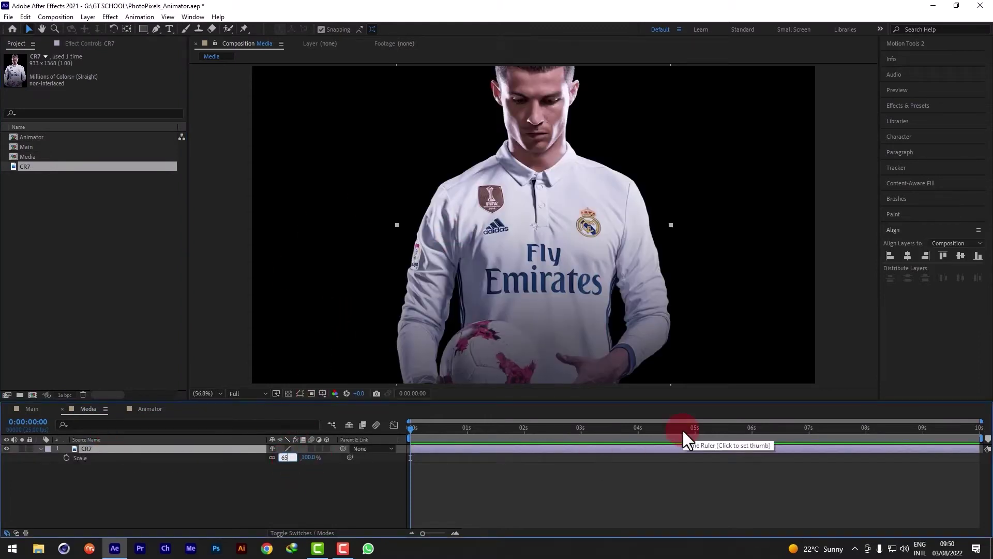
key(Return)
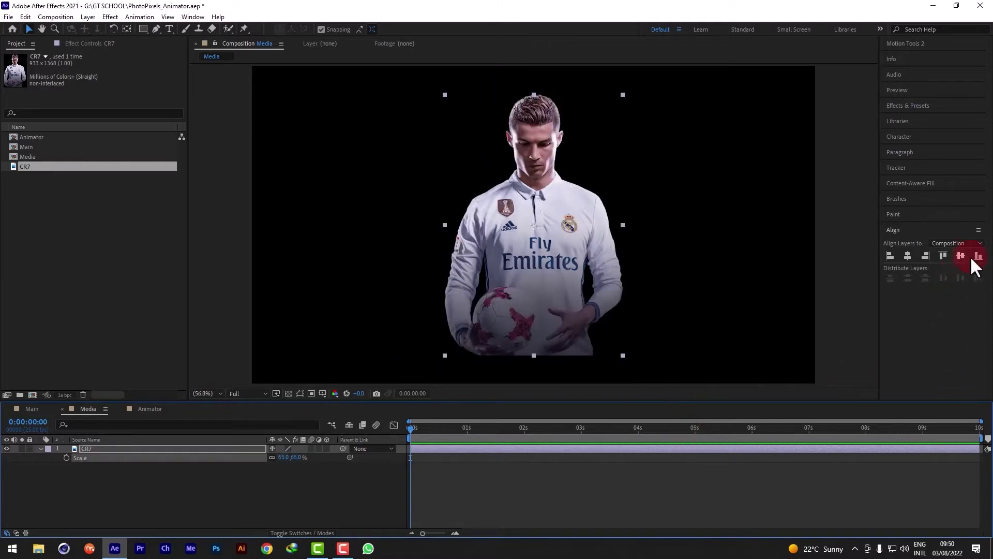
Align the photo to the bottom edge and set its anchor point to bottom centre
click(977, 256)
click(282, 458)
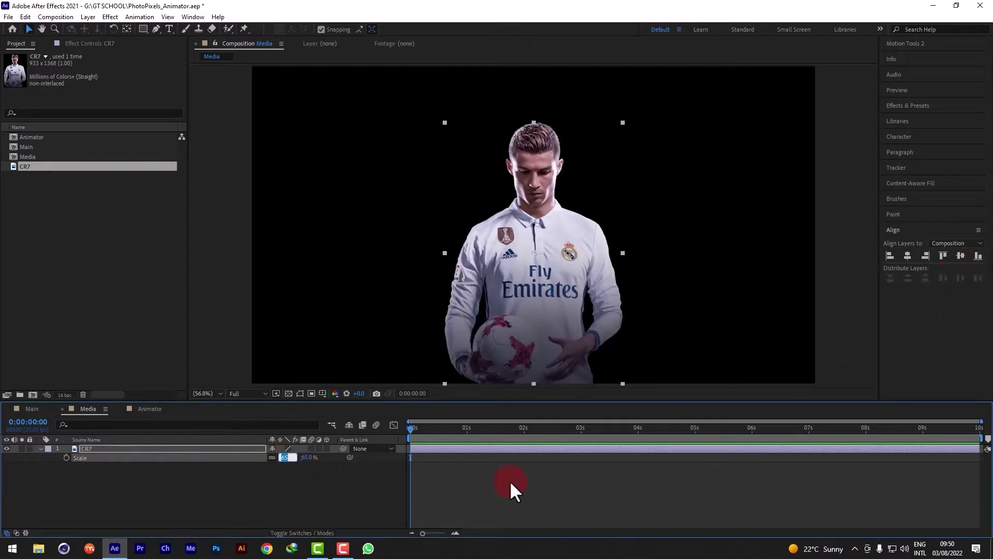
click(912, 43)
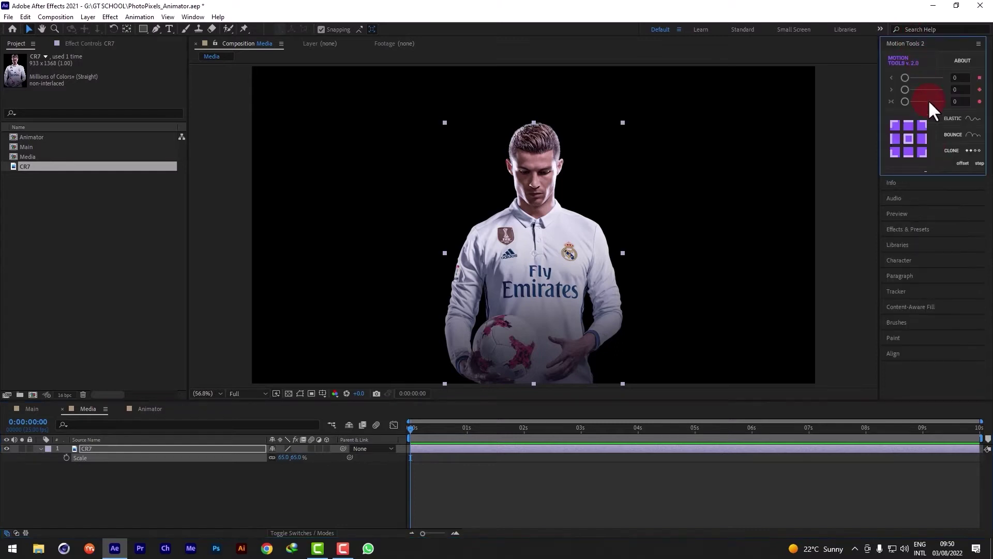
click(911, 153)
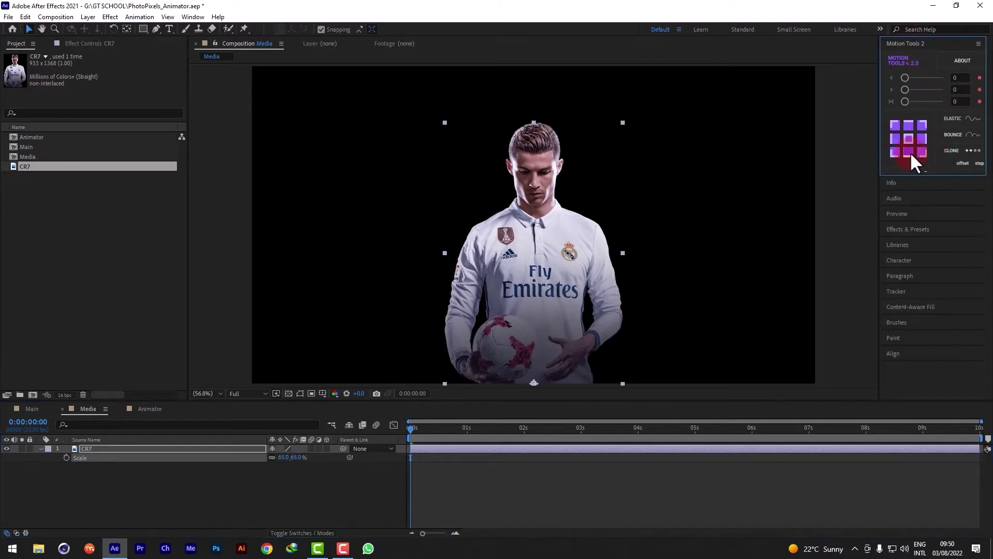
click(912, 41)
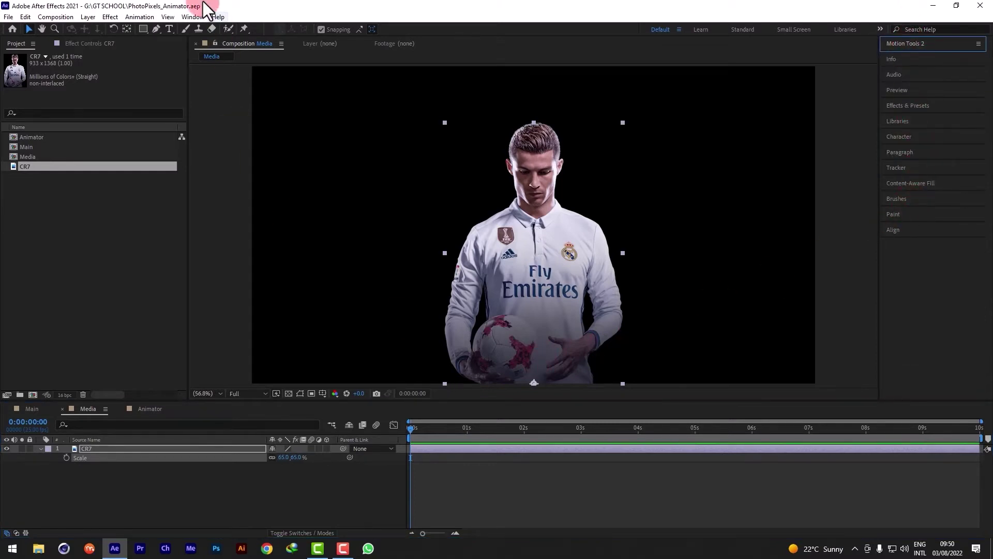
click(126, 29)
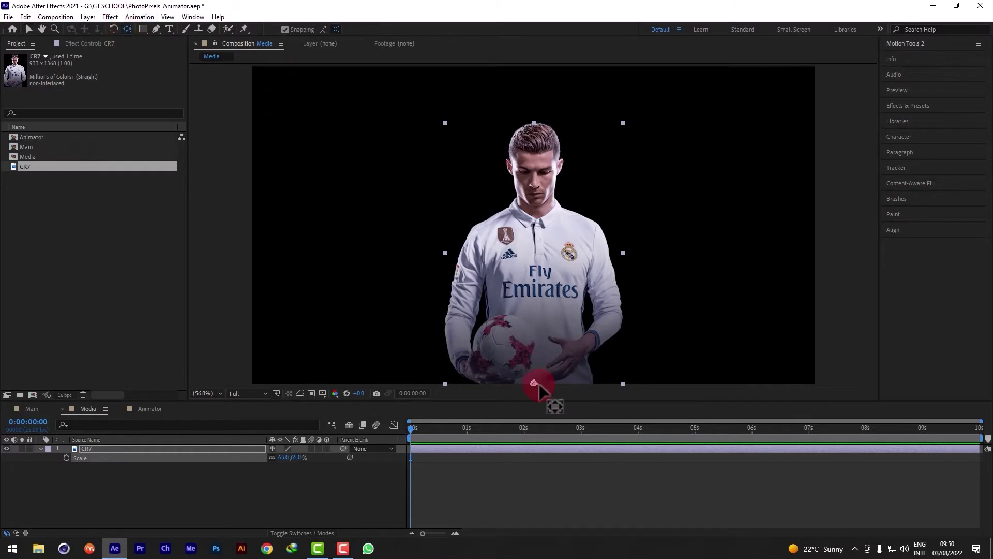
drag(534, 383, 587, 331)
drag(599, 295, 534, 383)
Expand the alignment options and browse the list of available panels
click(947, 238)
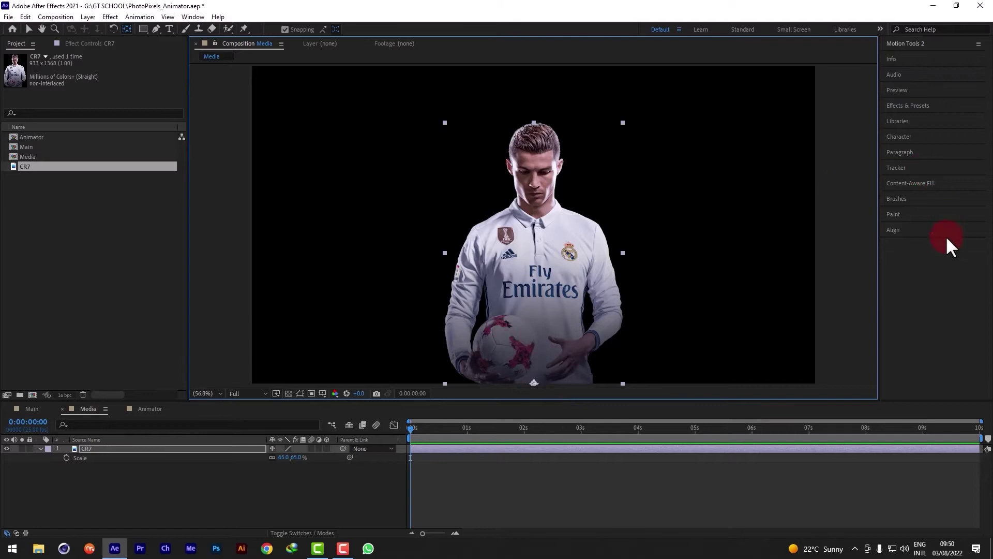
click(893, 230)
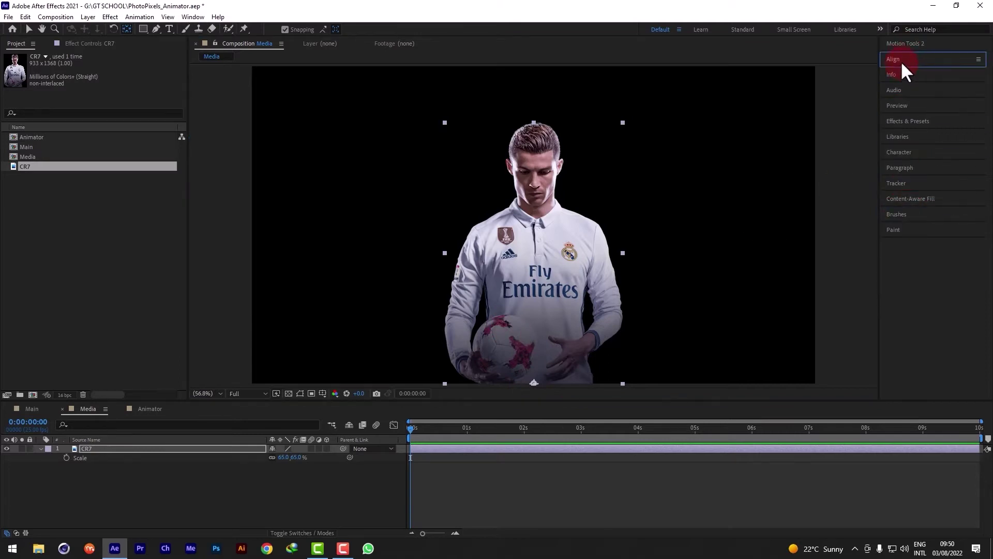
click(904, 108)
click(225, 11)
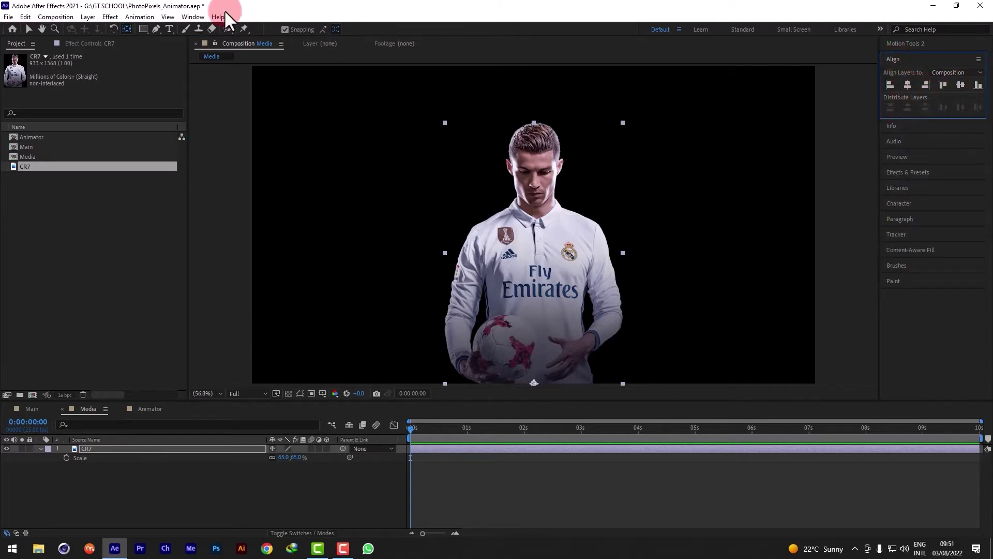
click(181, 16)
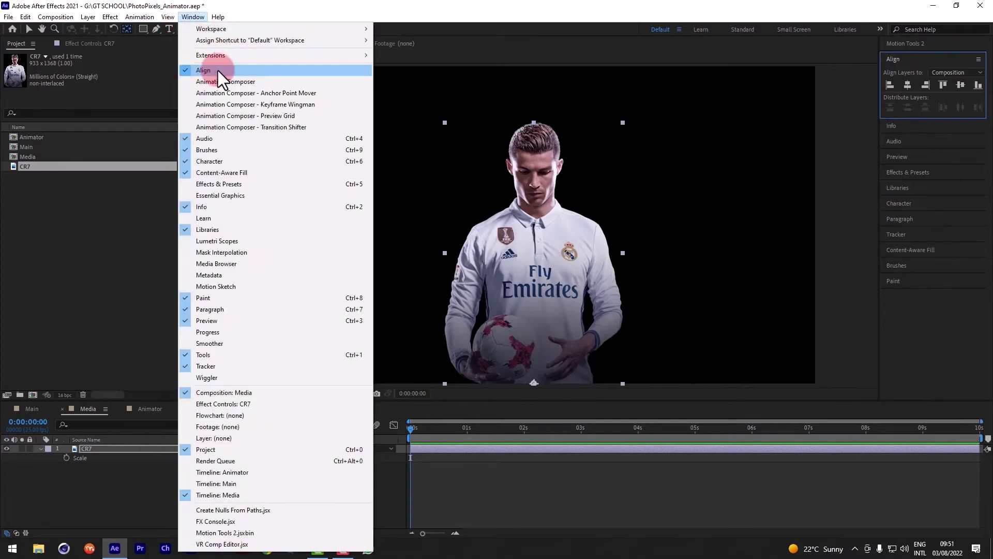
click(901, 84)
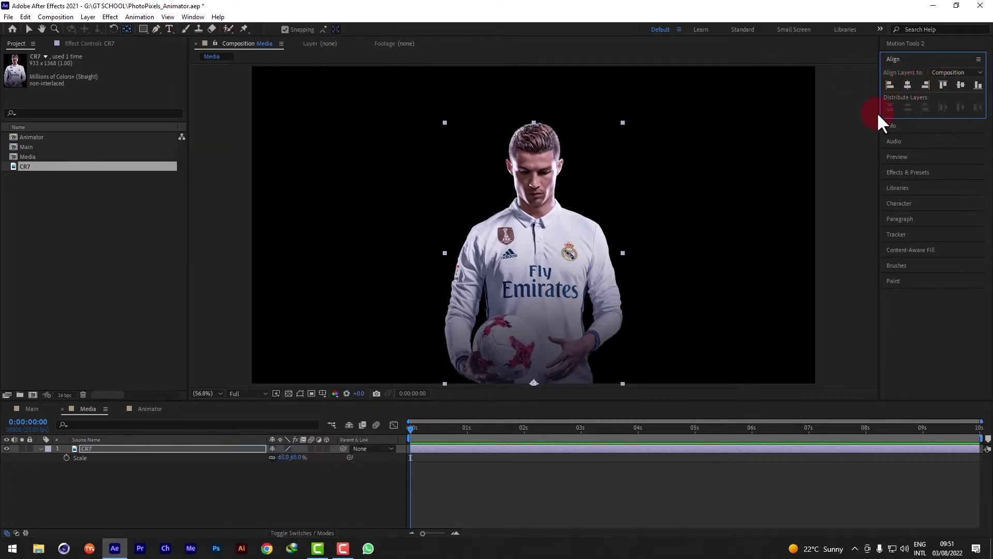
Change the CR7 layer's Scale to 70%
click(306, 458)
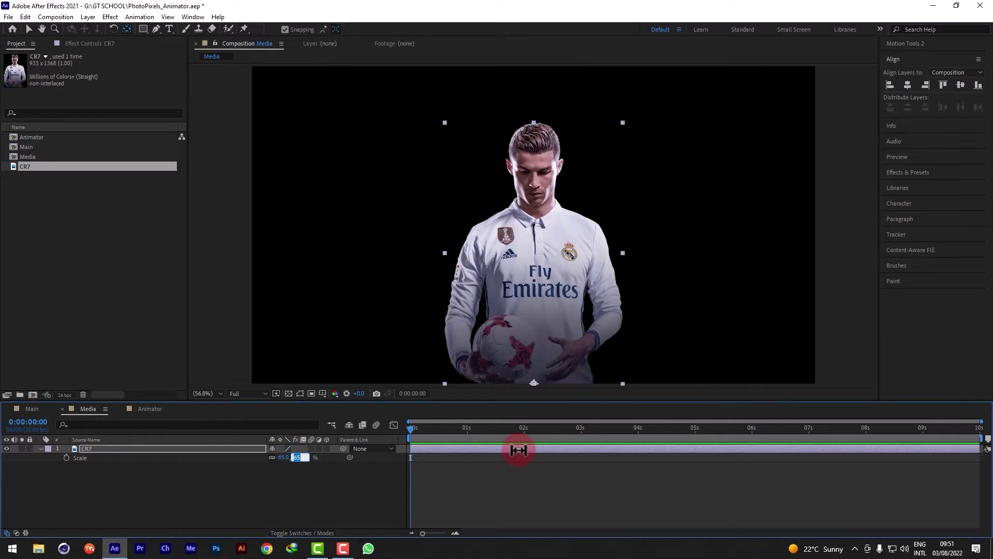
text(70)
key(Return)
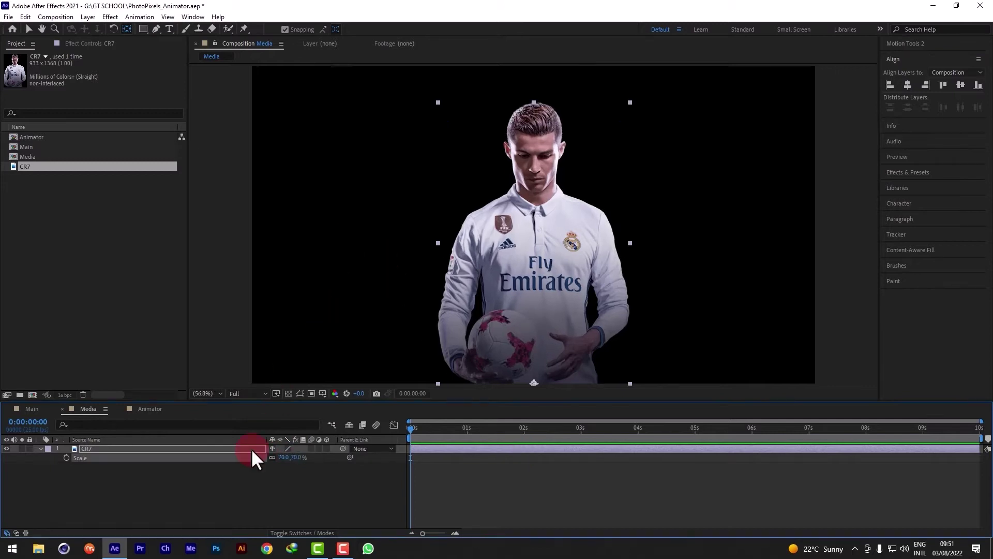
click(194, 506)
click(41, 448)
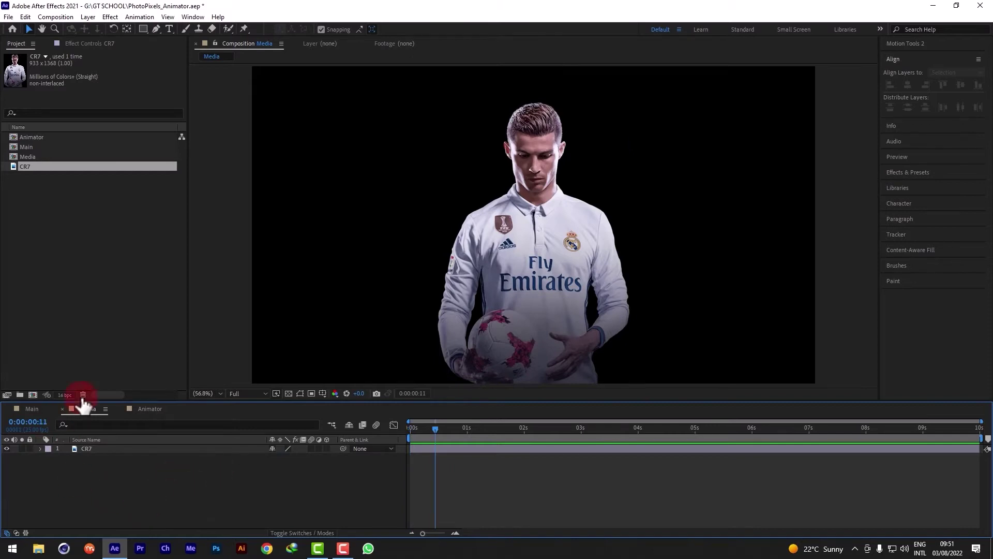
Nest the Media composition as a layer inside the Animator composition
click(62, 409)
click(86, 409)
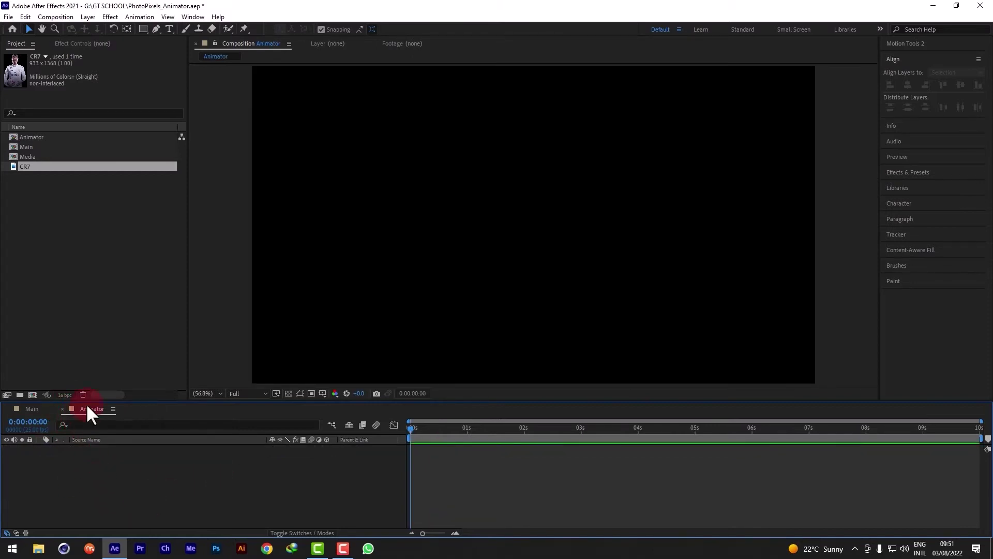
drag(37, 154, 67, 489)
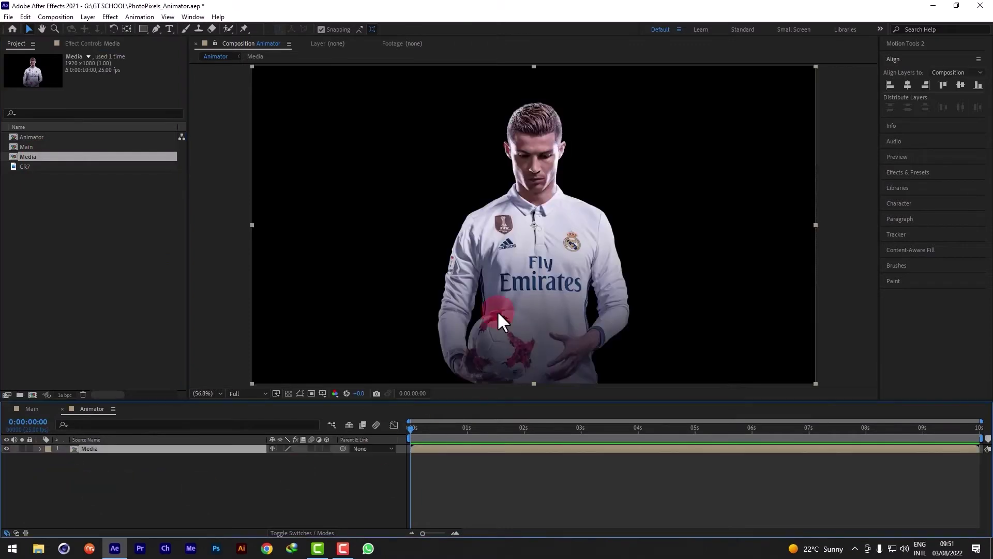
click(908, 85)
click(660, 484)
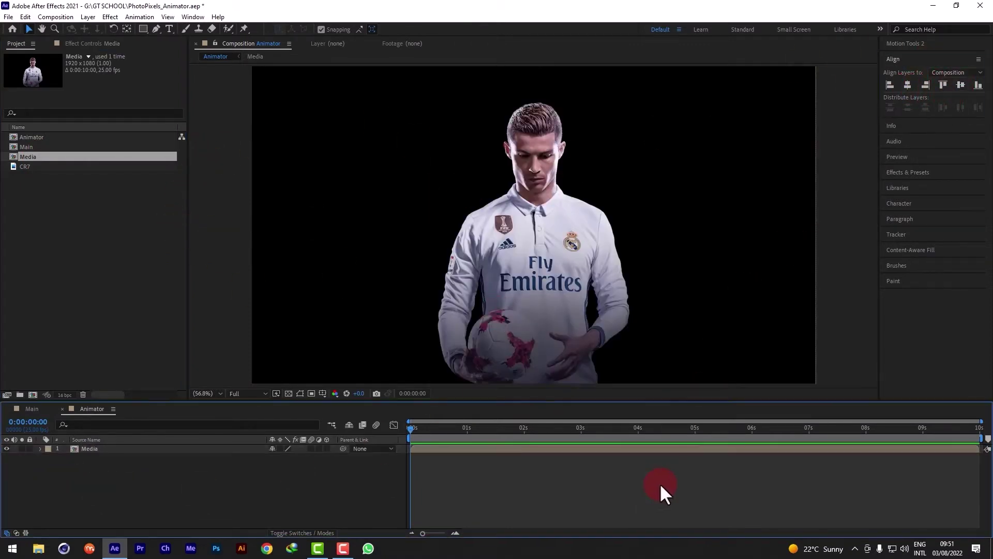
Select the Media layer and search the effects for 'Check'
click(147, 448)
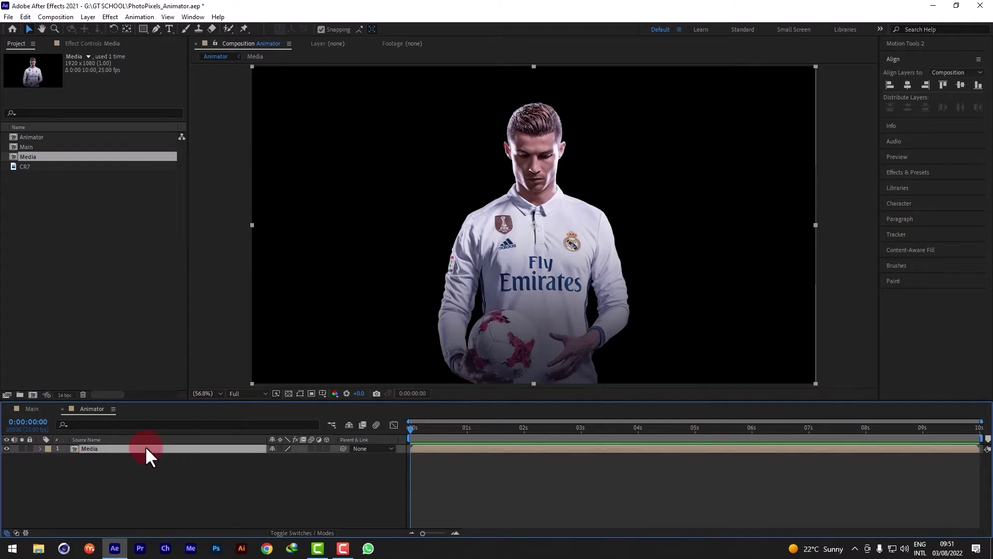
key(ctrl+space)
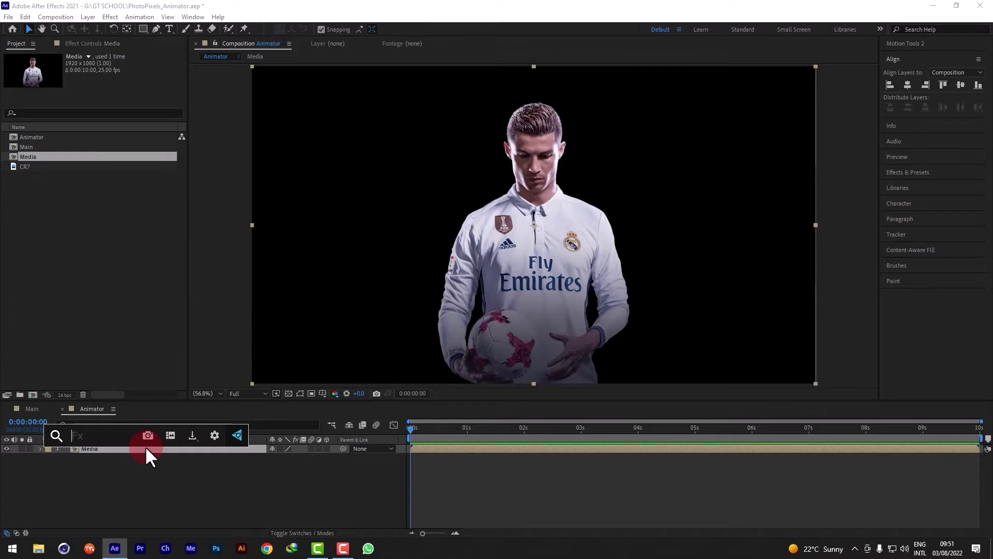
text(C)
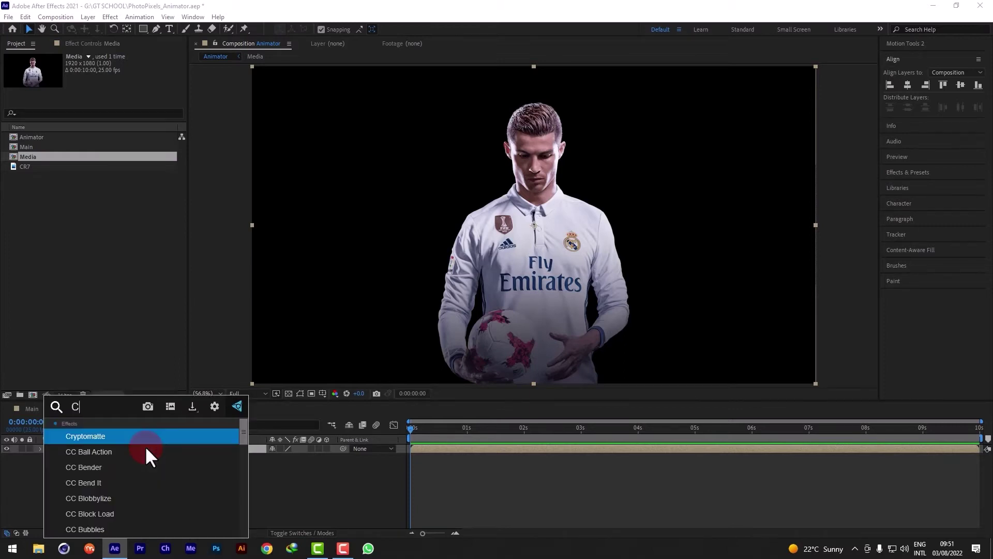
text(heck)
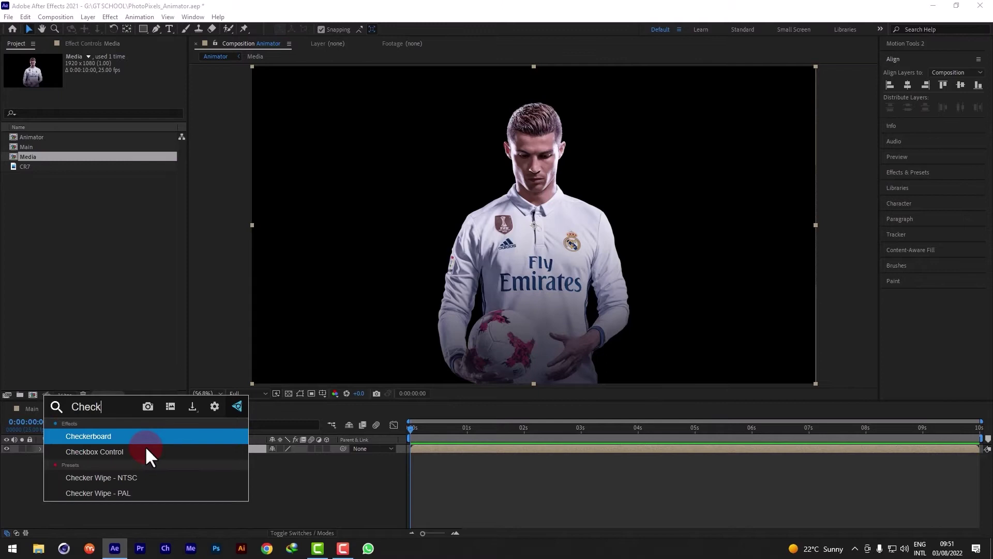
Apply a Checkerboard effect with Stencil Alpha blending and width 20
key(Return)
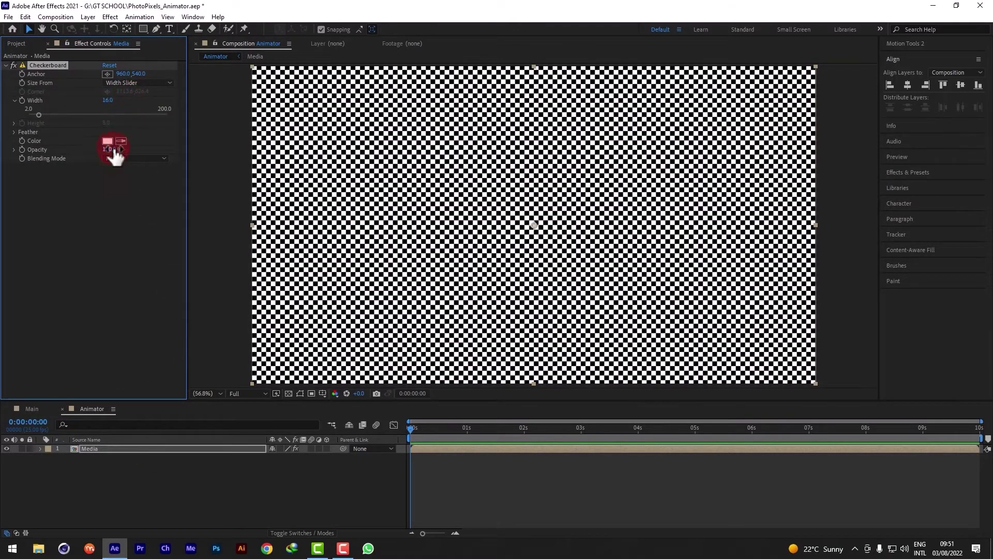
click(114, 158)
click(140, 192)
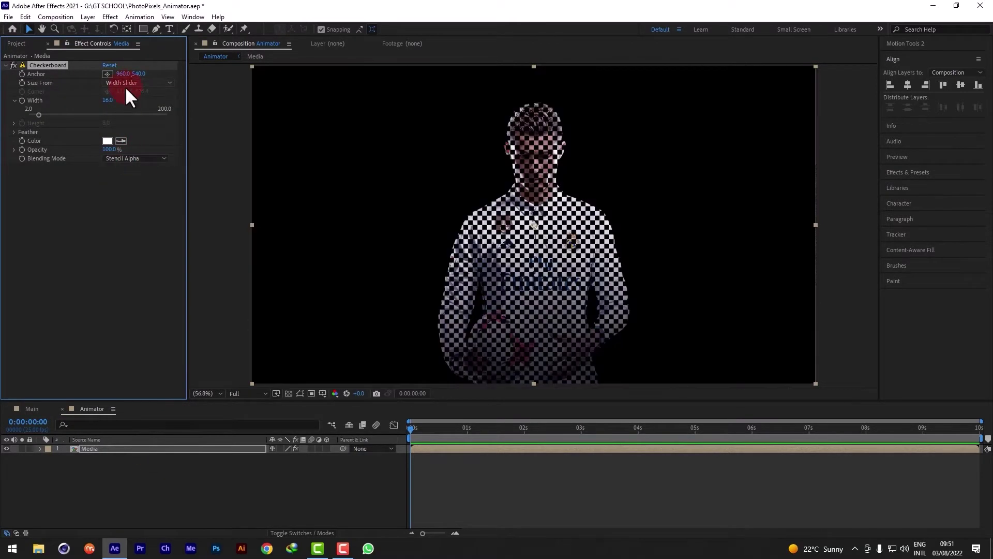
click(109, 100)
key(Return)
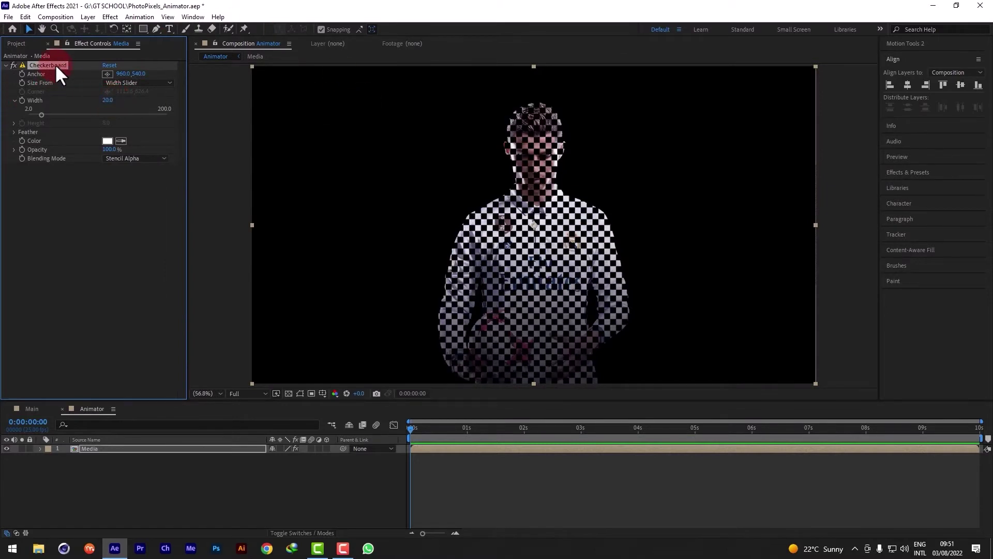
click(7, 65)
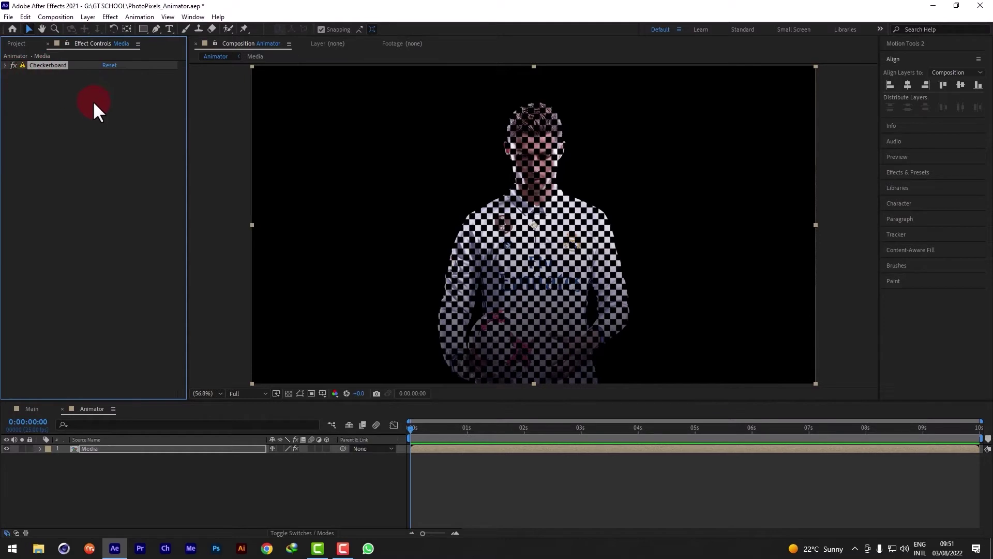
Duplicate the Checkerboard three times with widths 30, 50 and 40
key(ctrl+d)
click(109, 109)
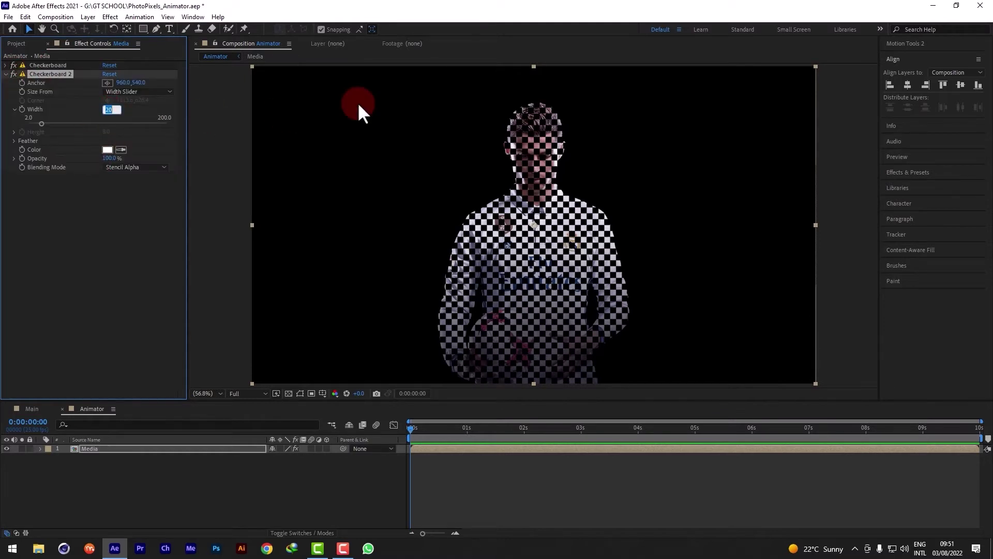
text(30)
key(Return)
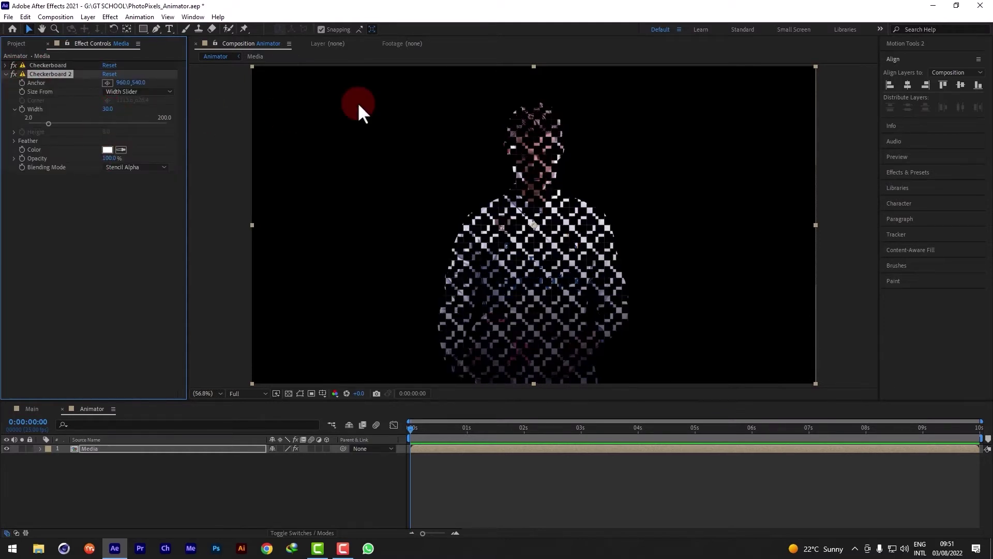
key(ctrl+d)
click(110, 213)
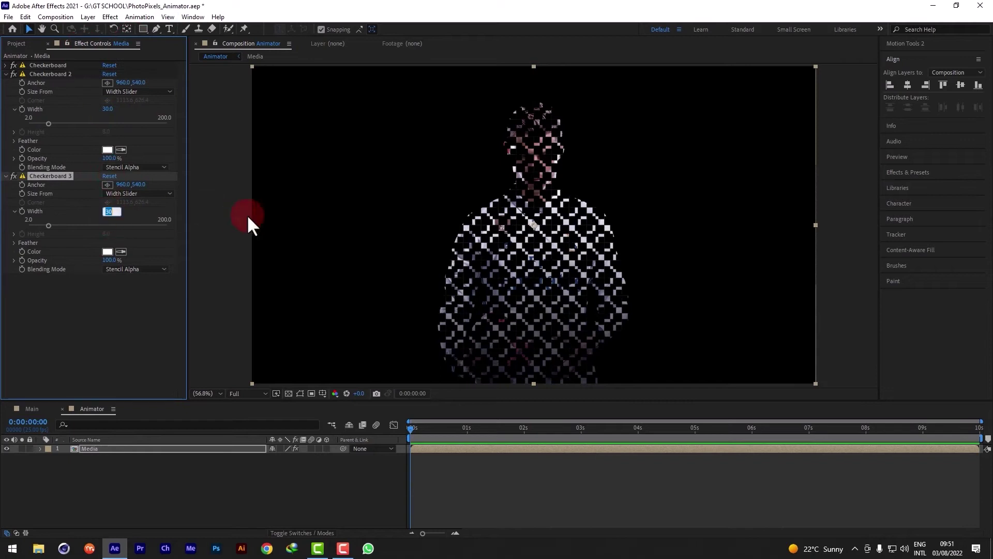
text(50)
key(Return)
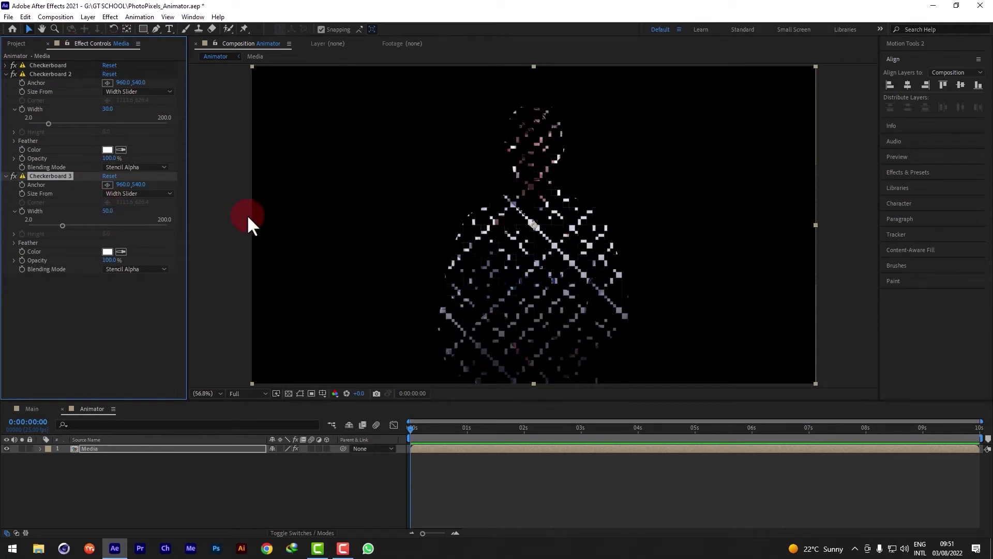
key(ctrl+d)
click(109, 313)
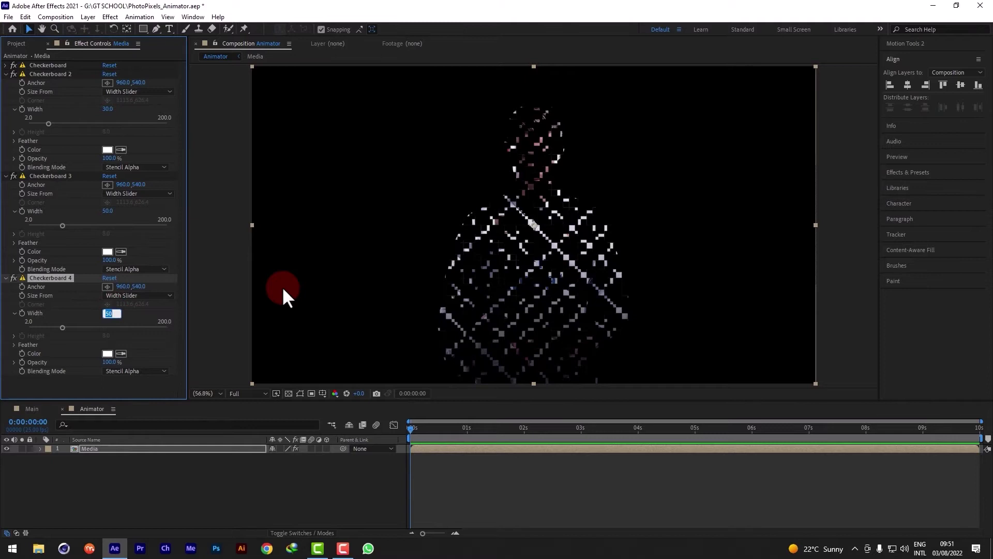
key(Return)
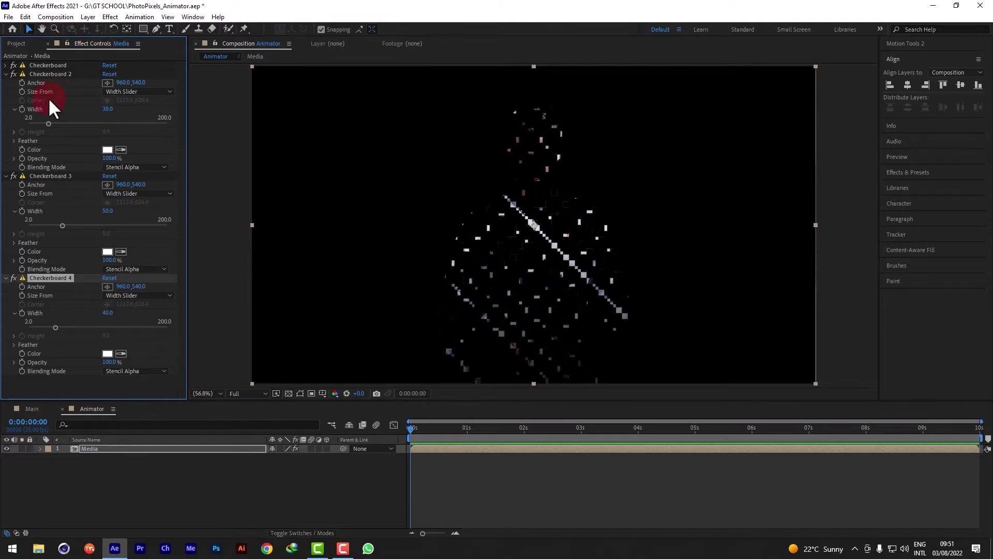
Collapse the checkerboard effects and preview the scattered-pixel result
click(5, 83)
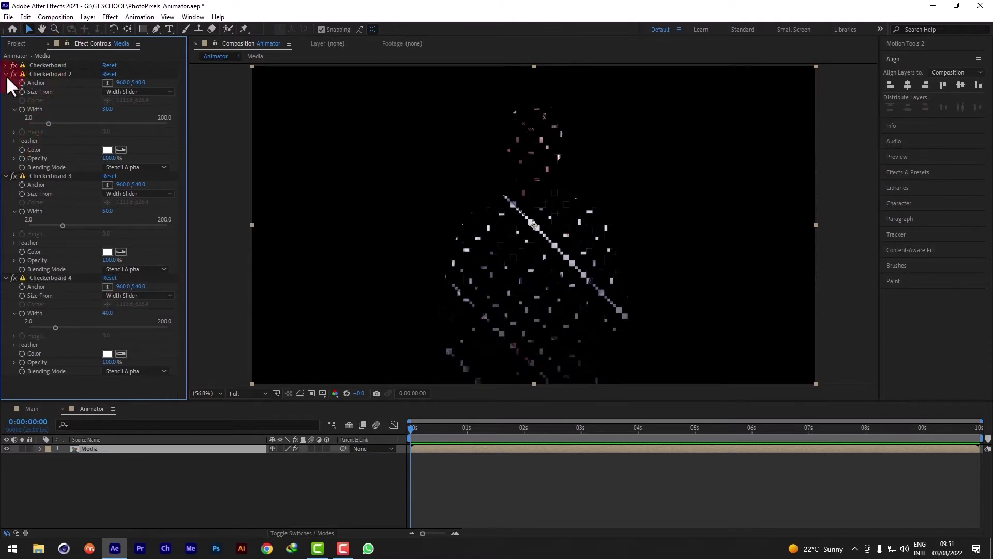
click(6, 74)
click(5, 83)
click(4, 91)
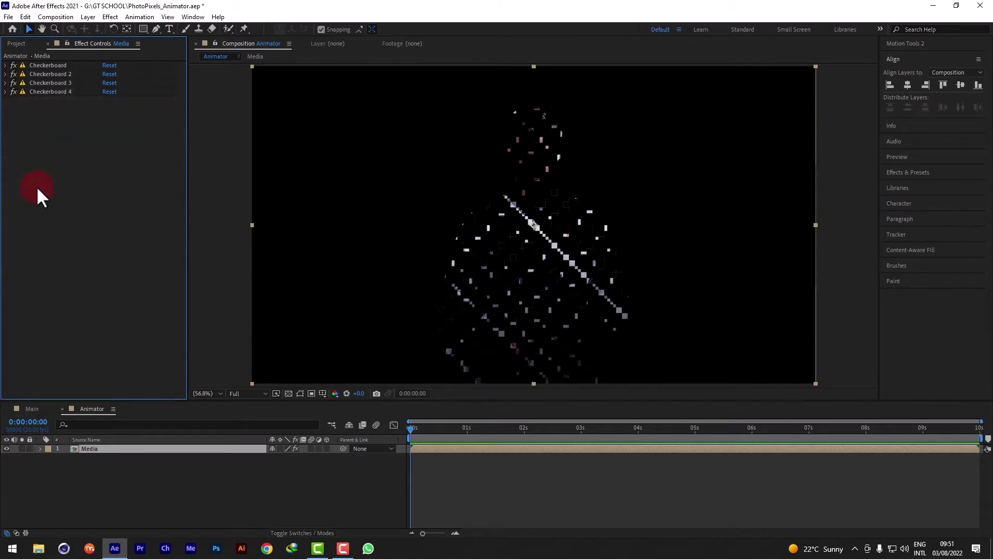
click(115, 474)
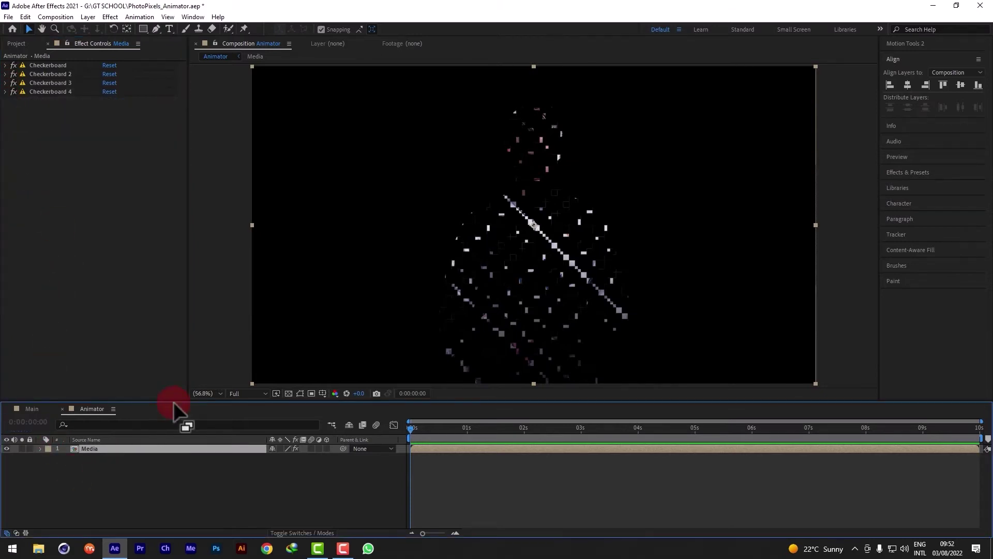
key(space)
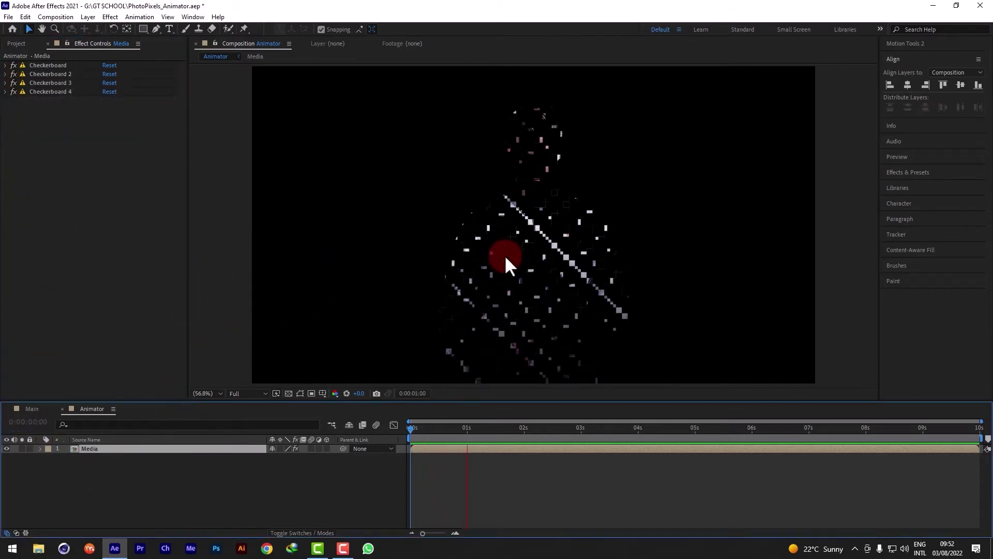
click(504, 255)
drag(466, 430, 345, 460)
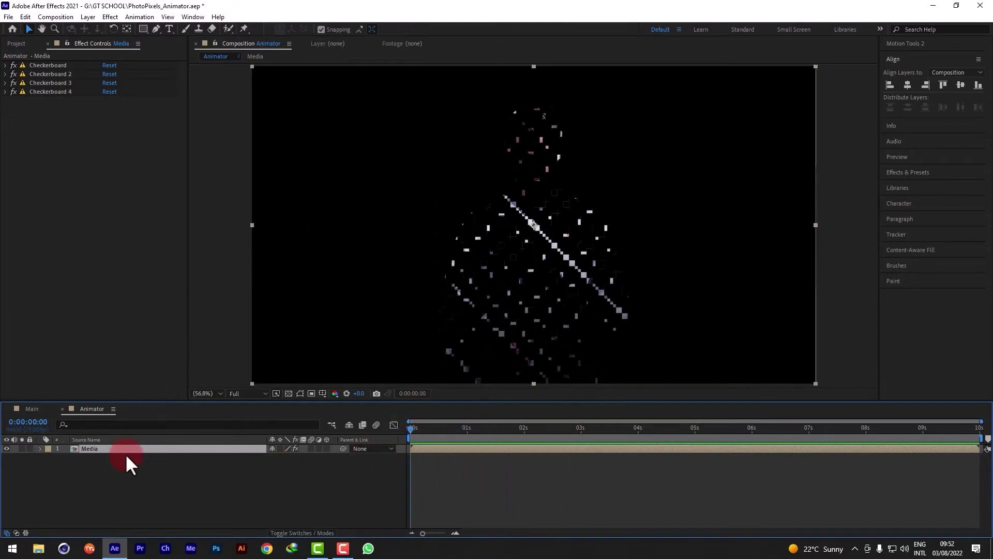
Apply CC Pixel Polly to the Media layer
key(ctrl+space)
text(cc)
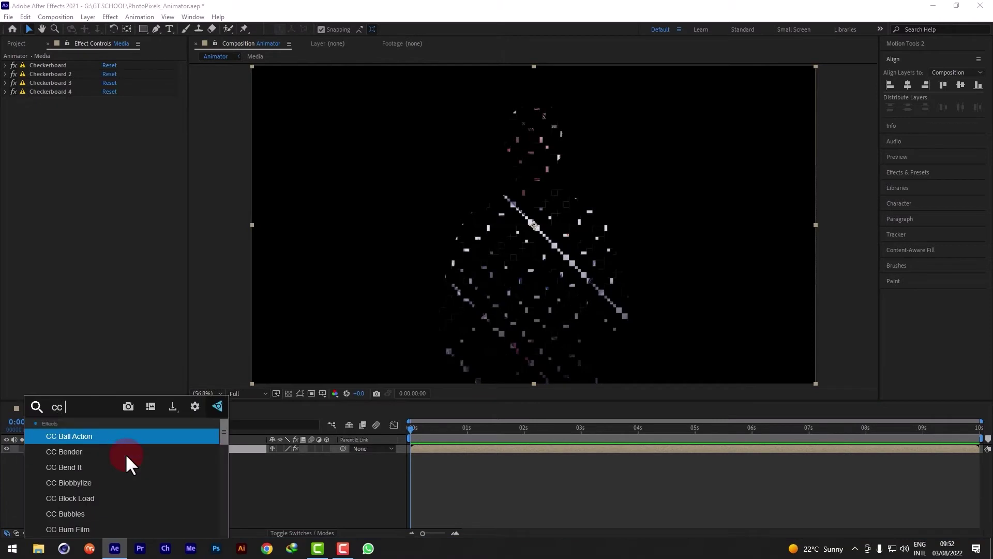
text(pix)
key(Return)
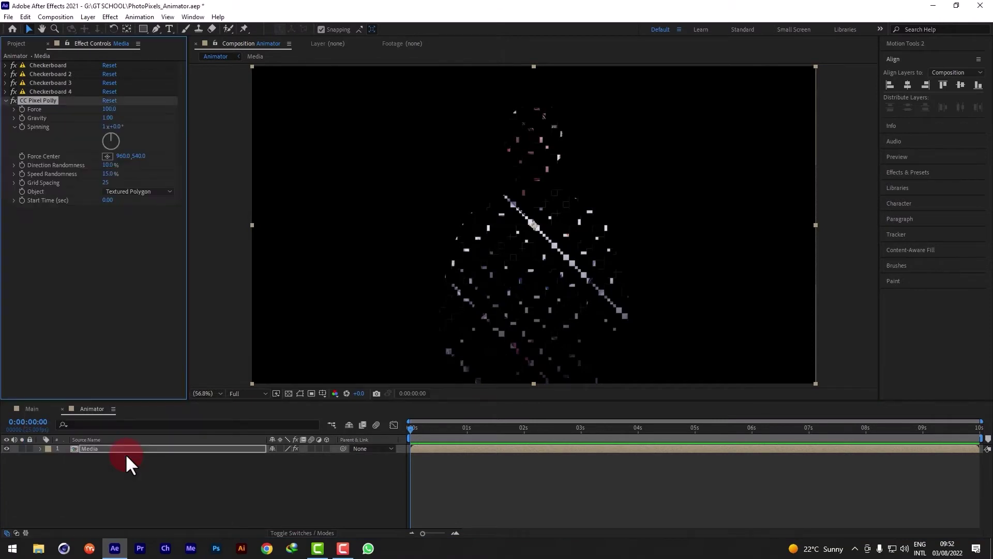
click(578, 388)
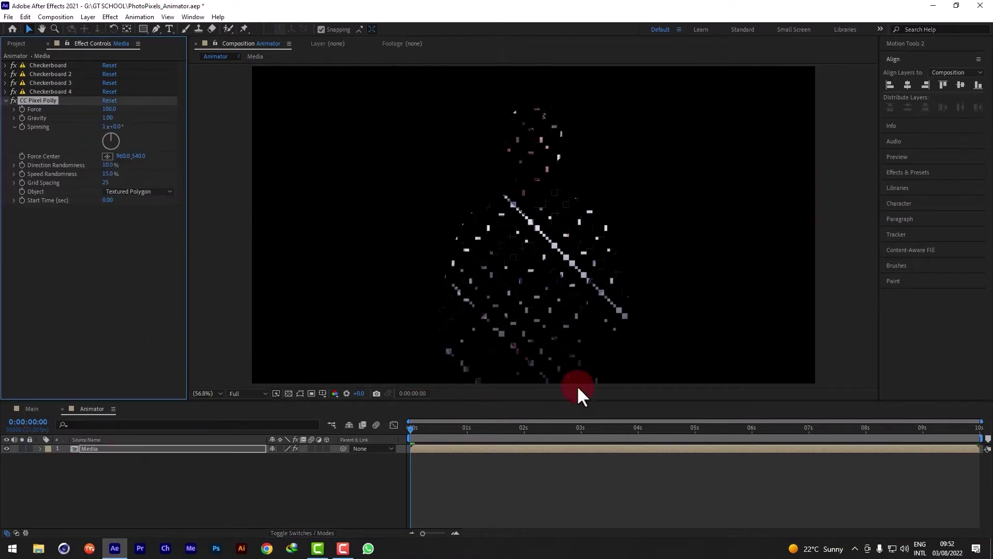
click(530, 228)
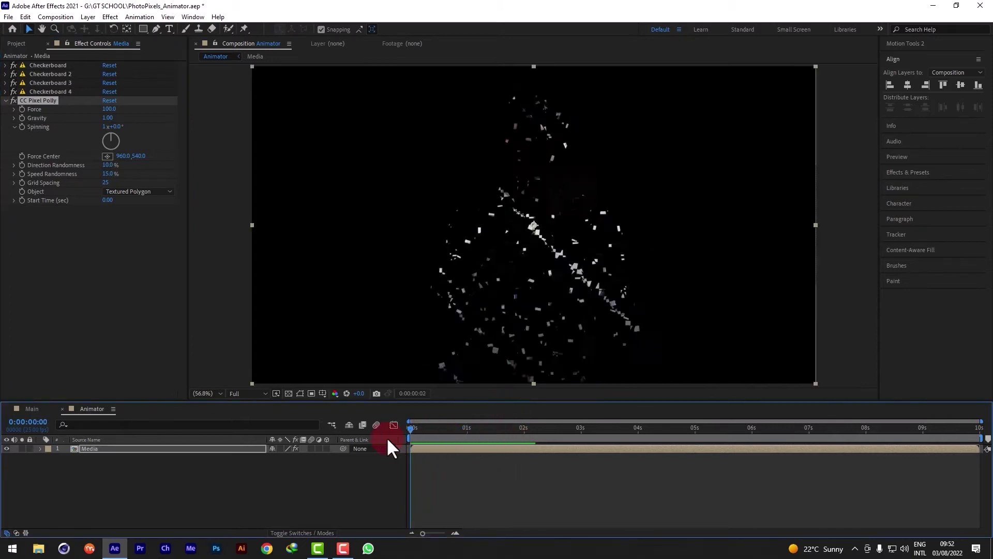
click(70, 212)
Set Pixel Polly force to 10, gravity to 0 and force centre to 970, 540
click(107, 110)
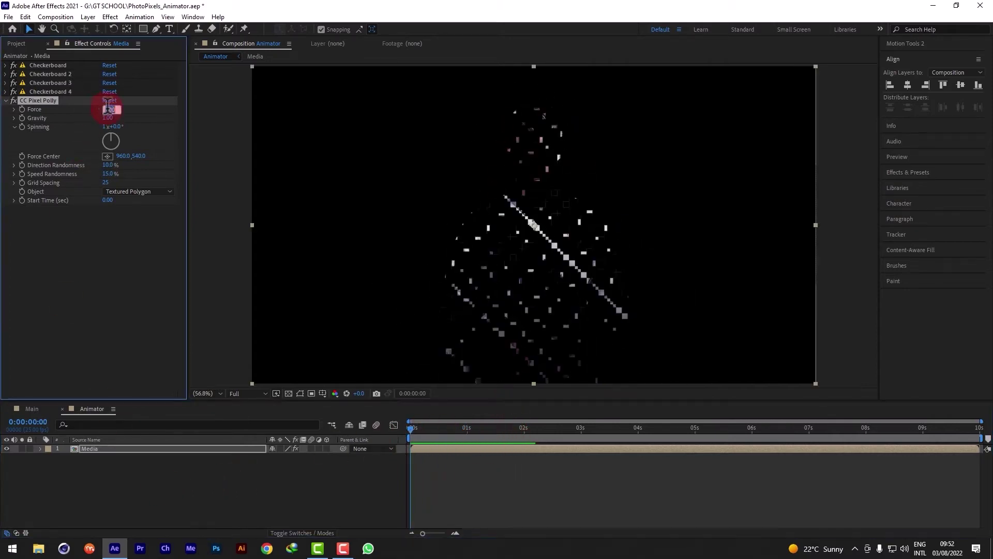
text(10)
click(298, 194)
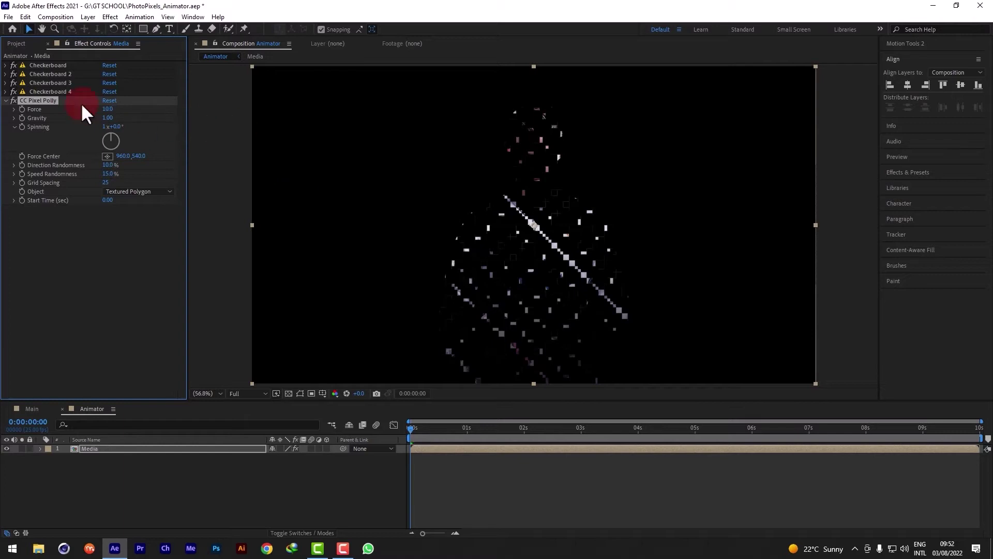
click(104, 120)
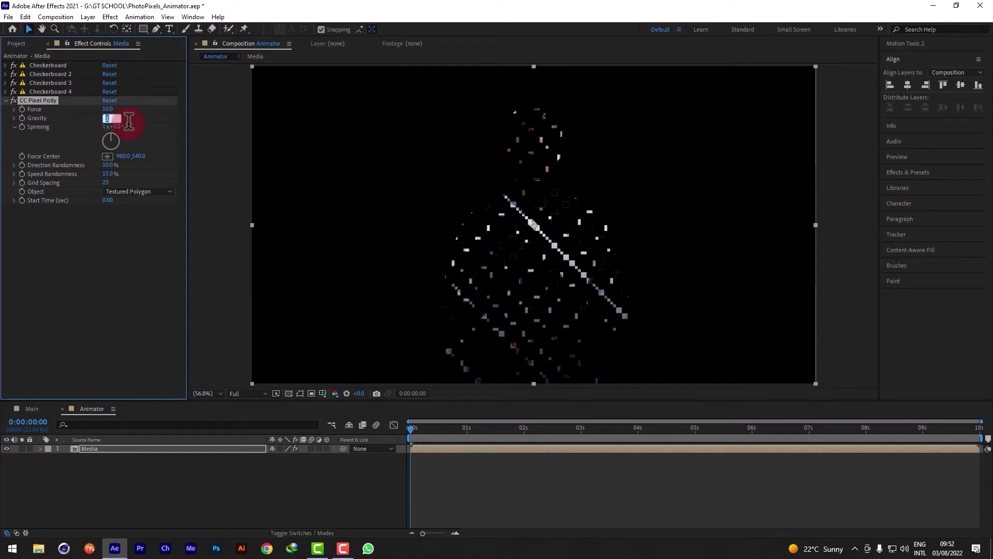
click(507, 167)
click(124, 156)
click(447, 223)
key(space)
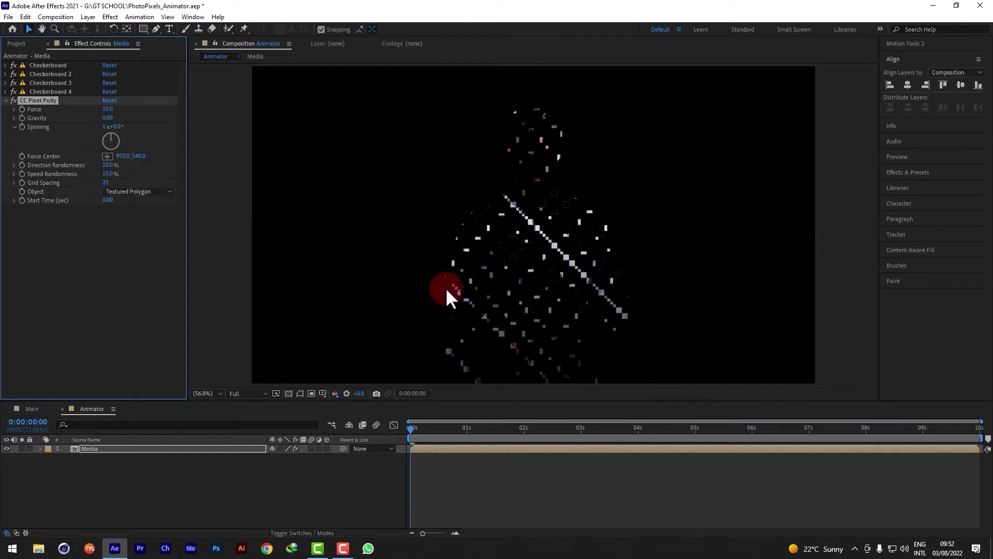
Change the Force Center Y to 1710 and preview the burst
click(137, 156)
text(1710)
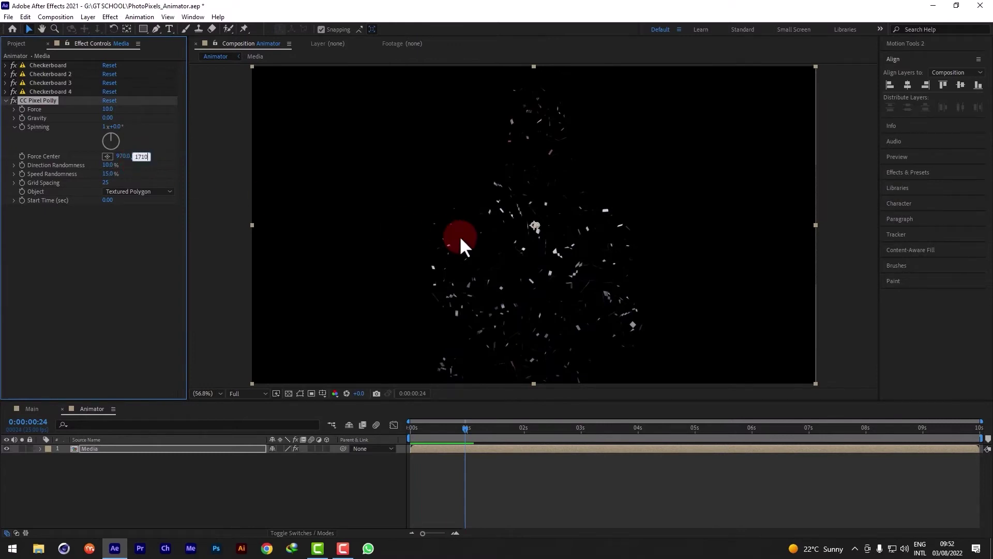
key(Return)
key(space)
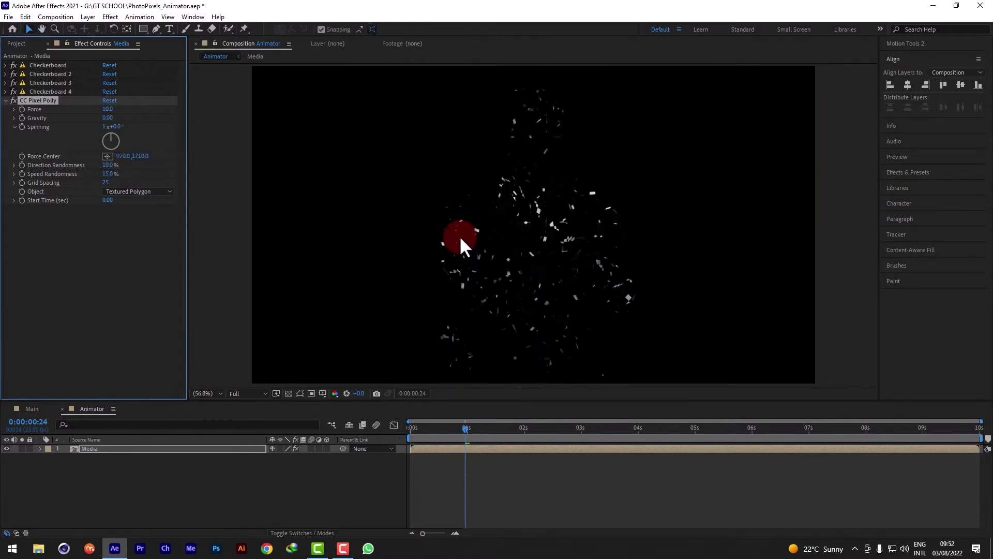
drag(478, 423, 563, 452)
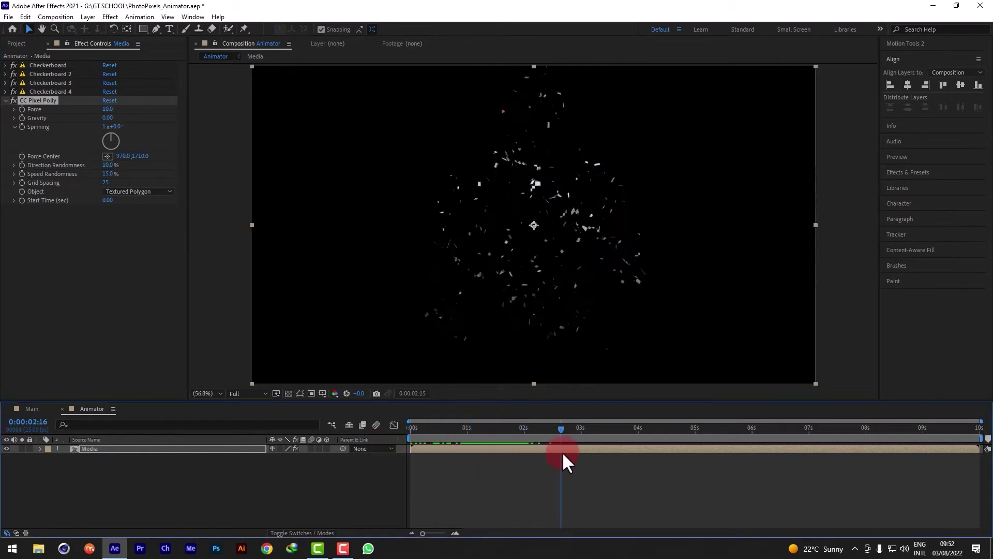
Zoom in to inspect the shards and set Grid Spacing to 5
key(slash)
key(period)
key(period)
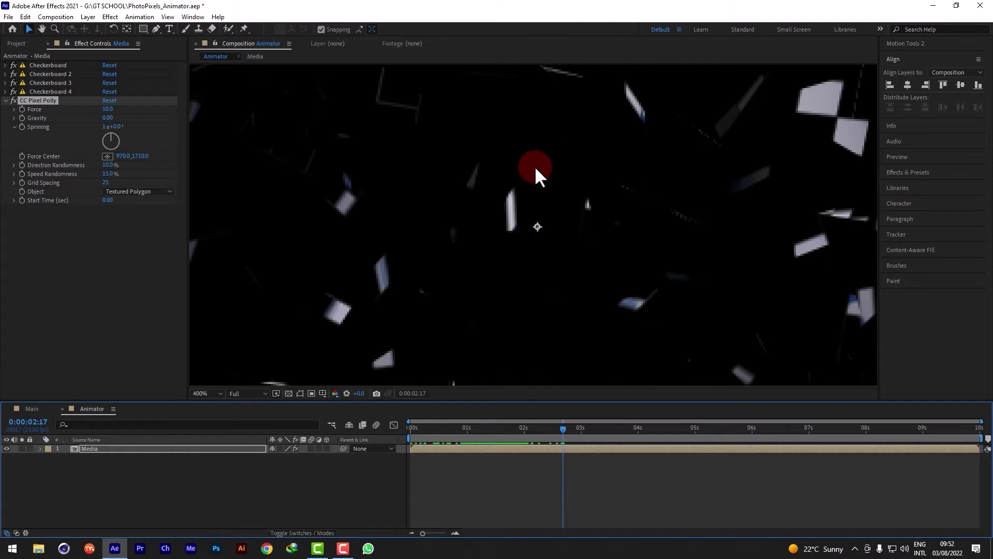
key(comma)
key(comma)
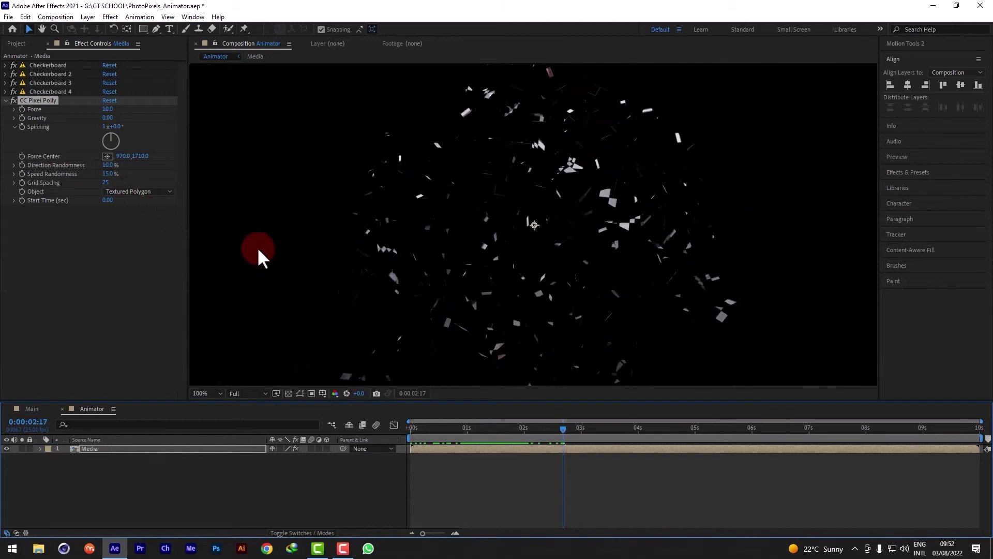
click(110, 165)
click(106, 182)
text(5)
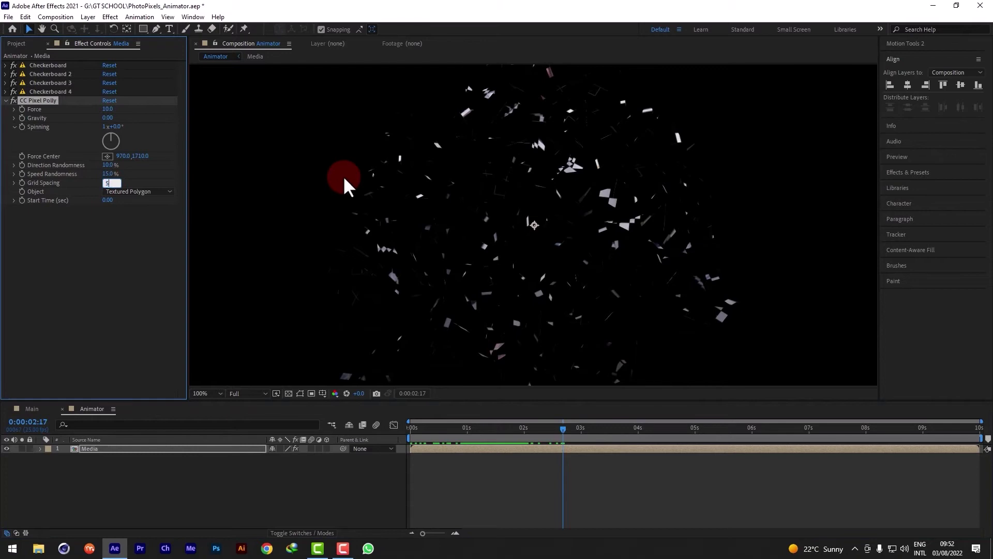
key(Return)
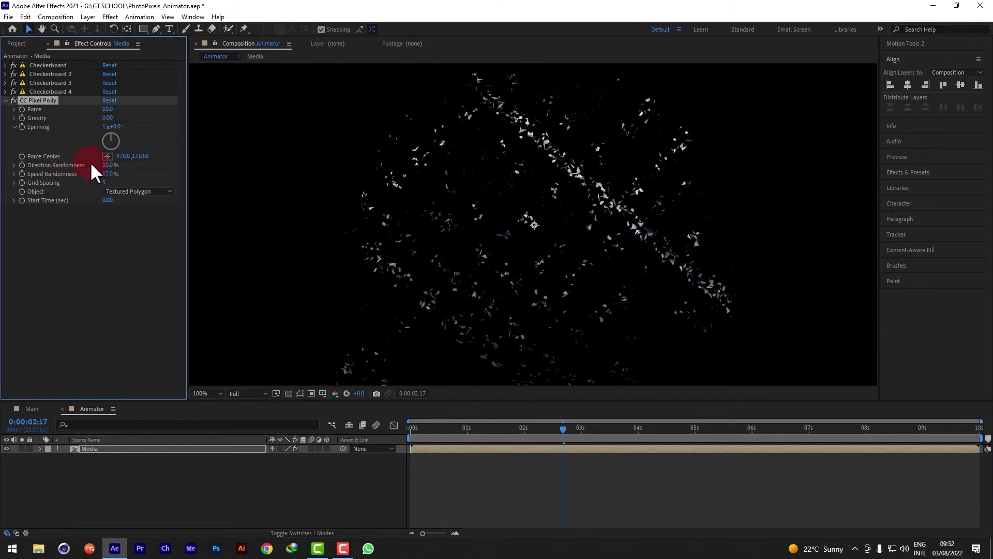
Set Direction Randomness to 30% and Speed Randomness to 55%, then preview from the start
click(107, 165)
text(30)
key(Return)
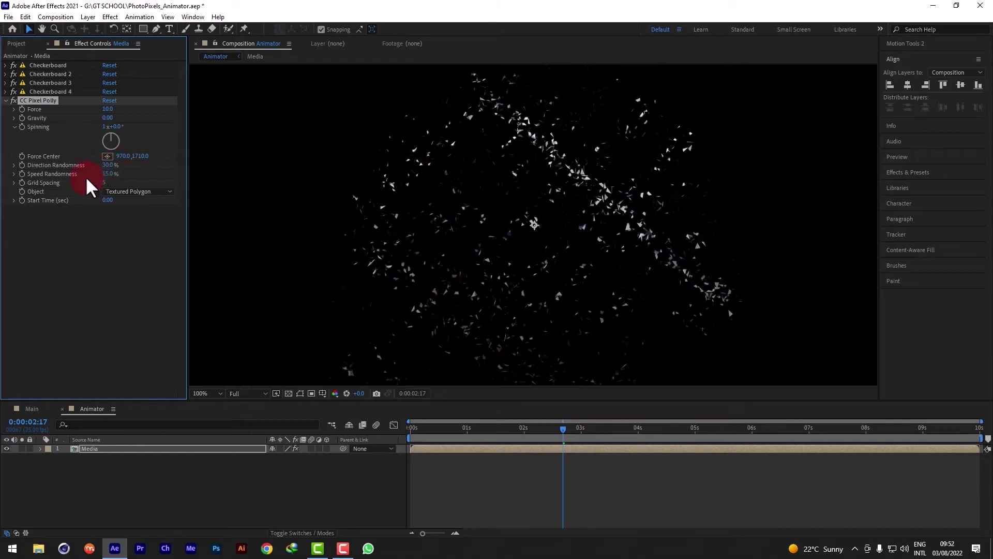
click(107, 174)
text(55)
key(Return)
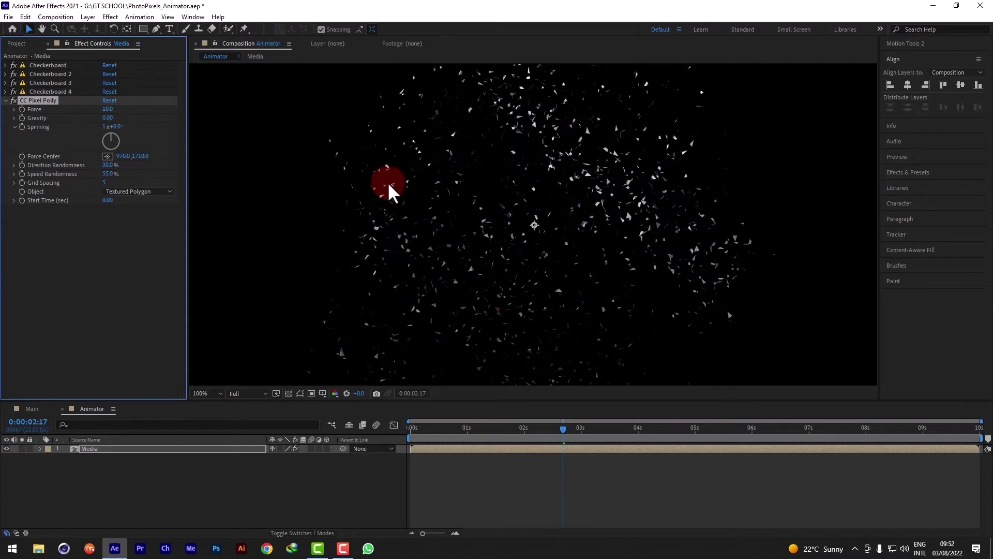
key(comma)
drag(502, 427, 408, 429)
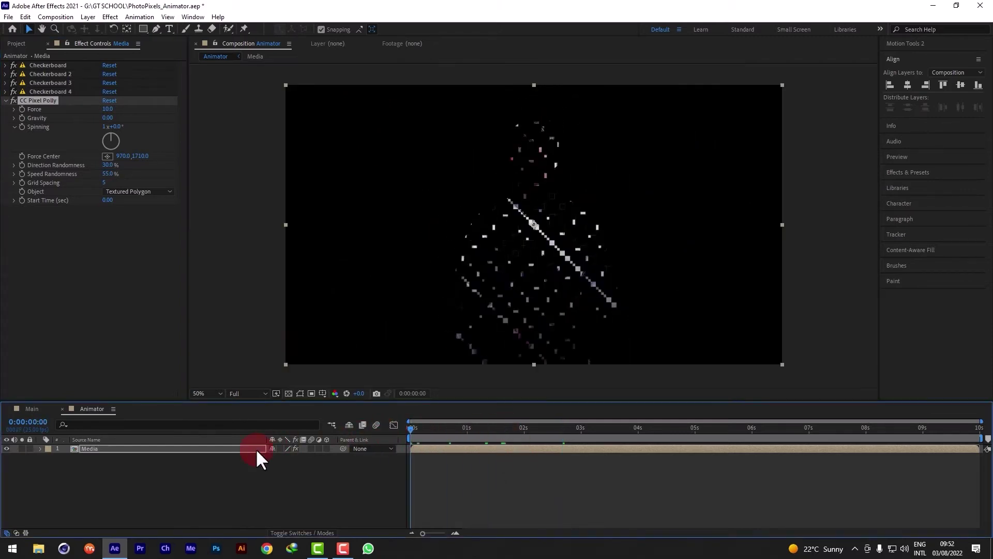
key(space)
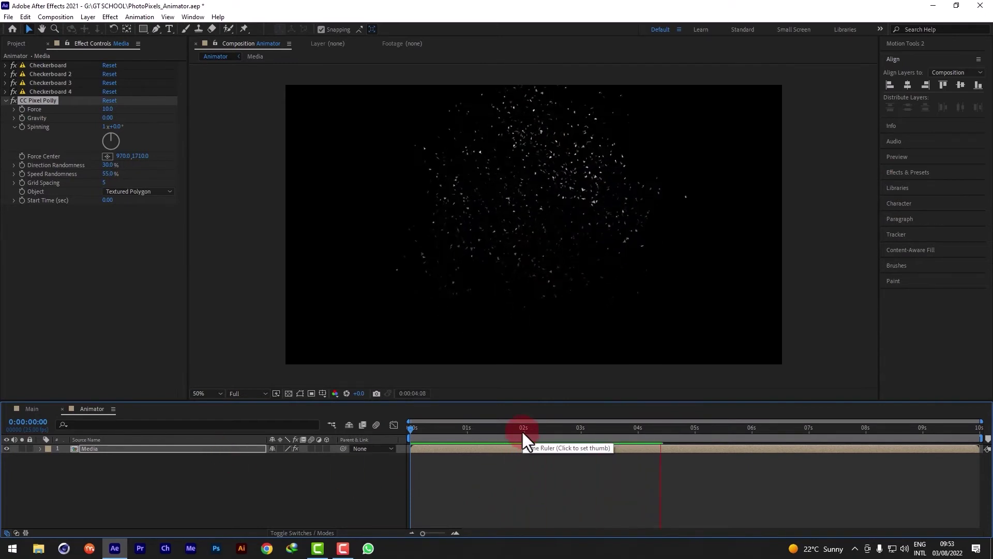
Stop the preview, select the Media layer and collapse CC Pixel Polly's settings
key(space)
click(133, 396)
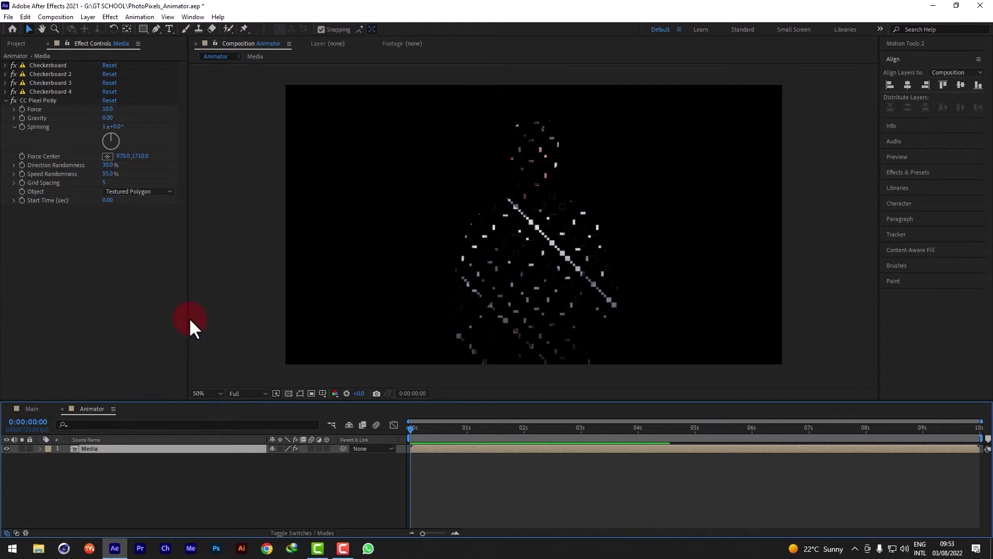
click(106, 445)
click(39, 92)
click(6, 101)
click(76, 350)
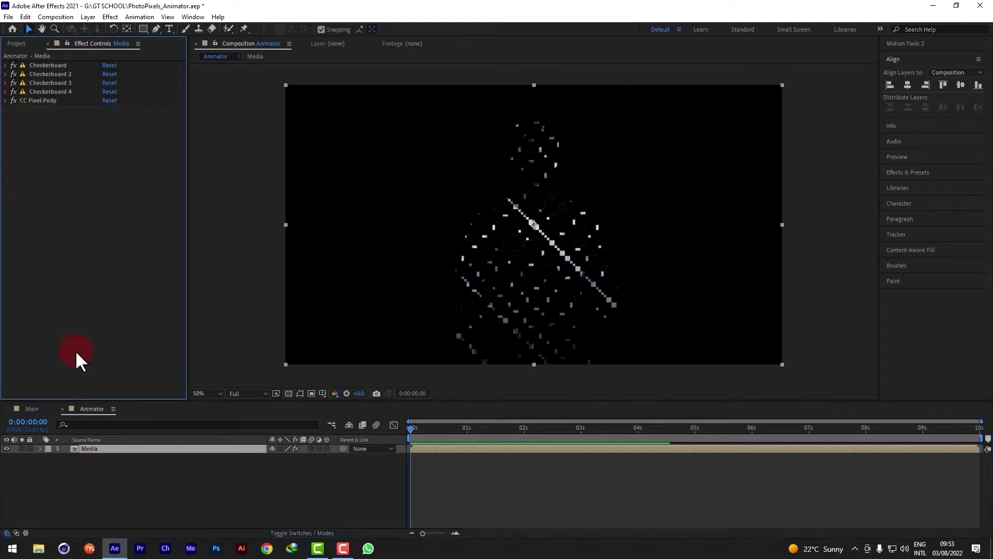
Keyframe the Media layer's Opacity at 100% at 2 seconds and 0% at 3 seconds
key(t)
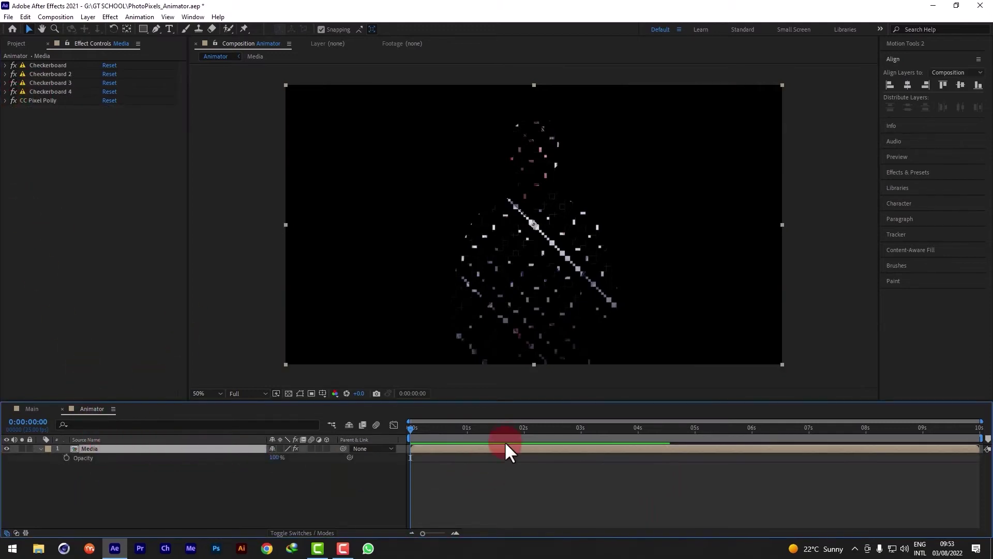
drag(486, 437, 581, 448)
click(65, 456)
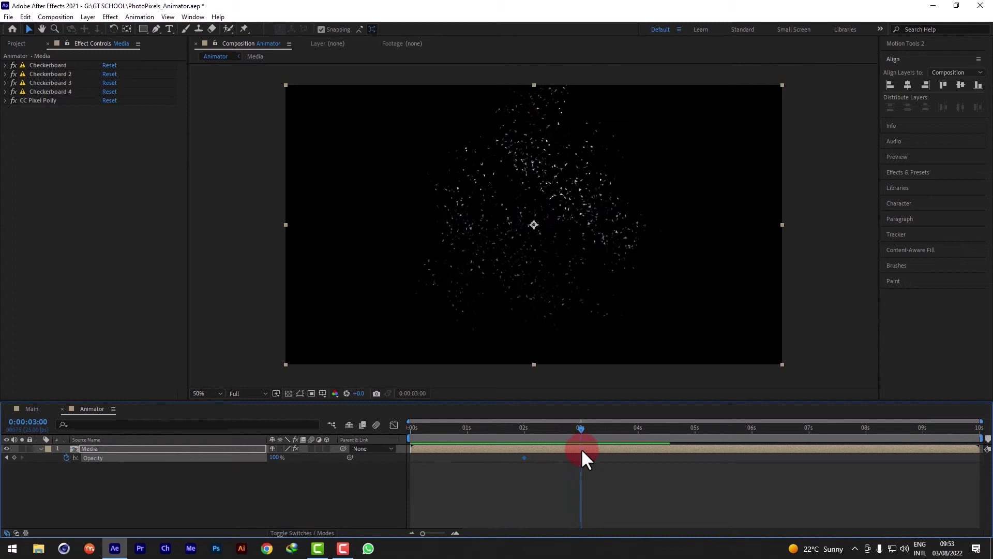
drag(276, 457, 83, 503)
click(537, 449)
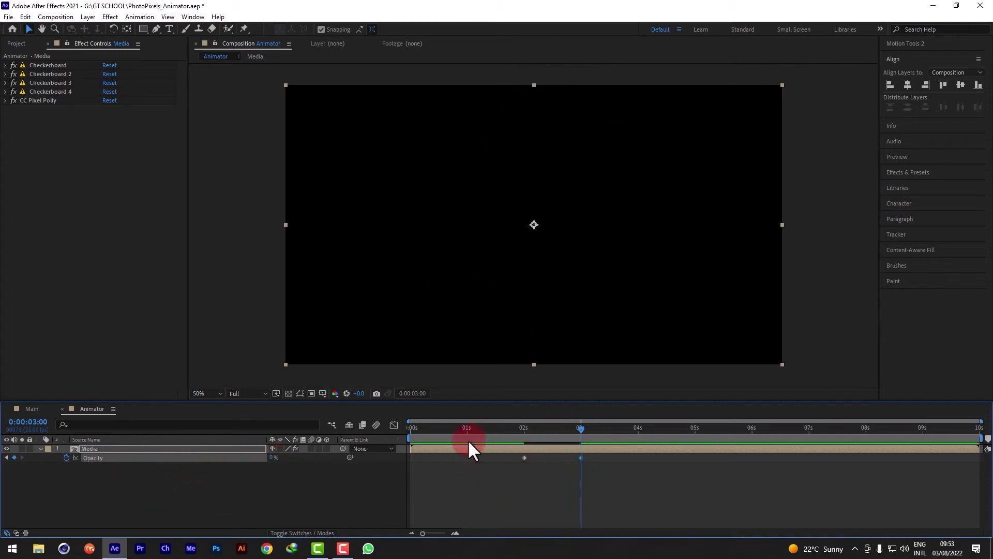
Preview the fade-out from the start and collapse the layer's properties
click(417, 435)
click(209, 448)
key(space)
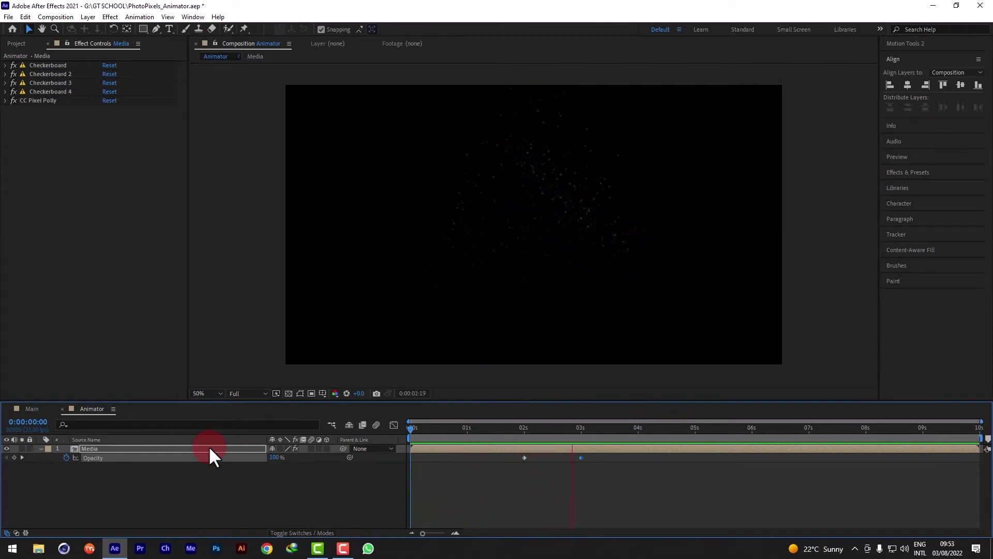
click(505, 448)
click(94, 458)
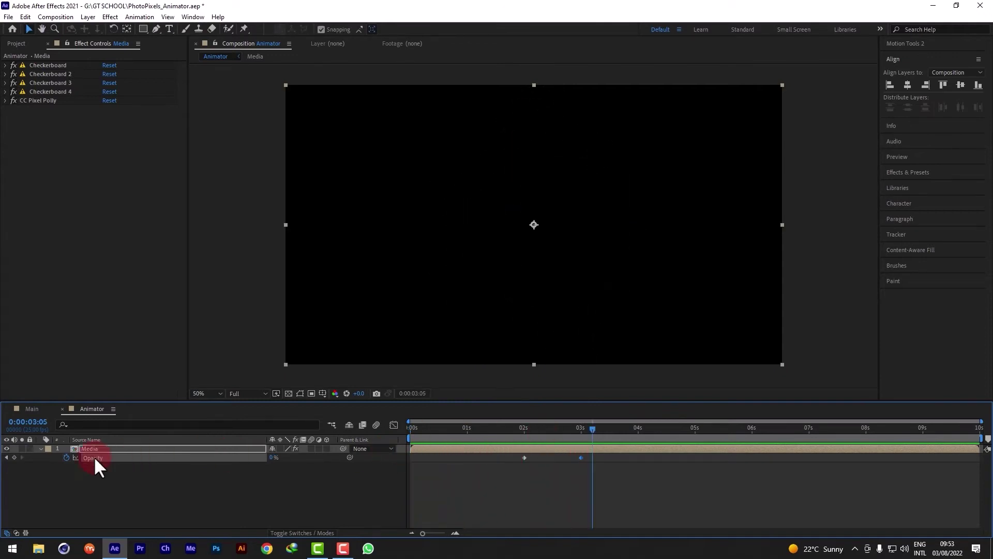
click(42, 448)
Duplicate the Media layer so the copies start at 1, 2, 3 and 4 seconds
key(ctrl+d)
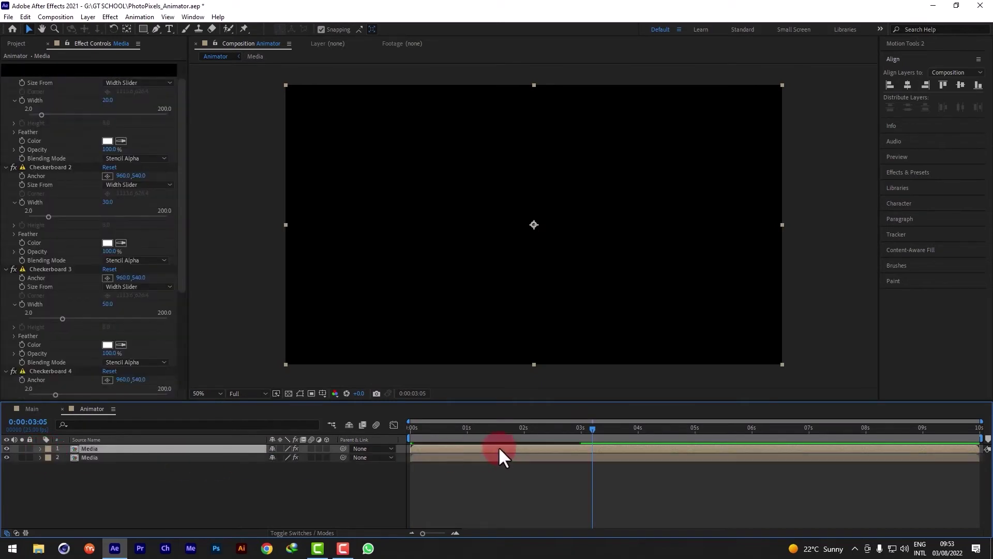
click(467, 430)
drag(477, 450, 532, 443)
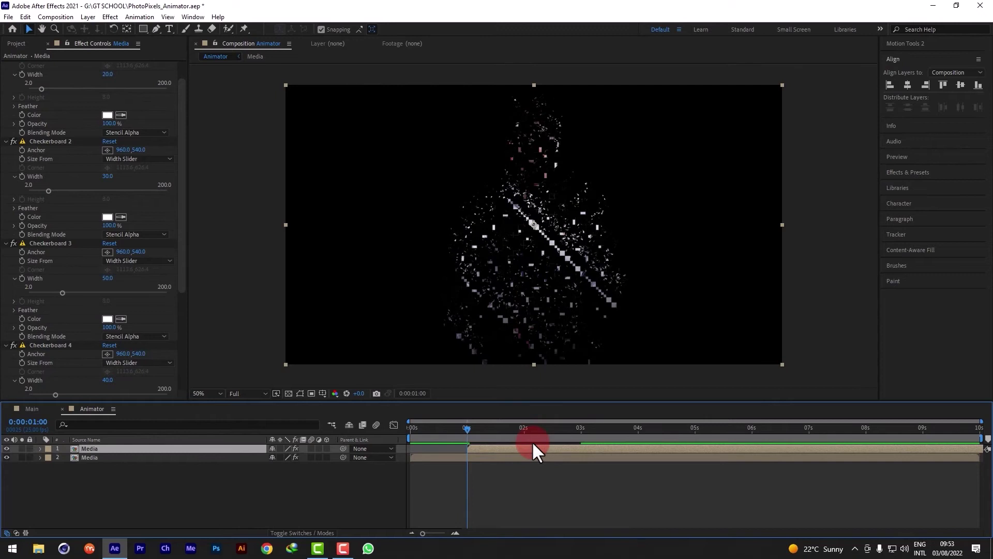
key(ctrl+d)
click(526, 437)
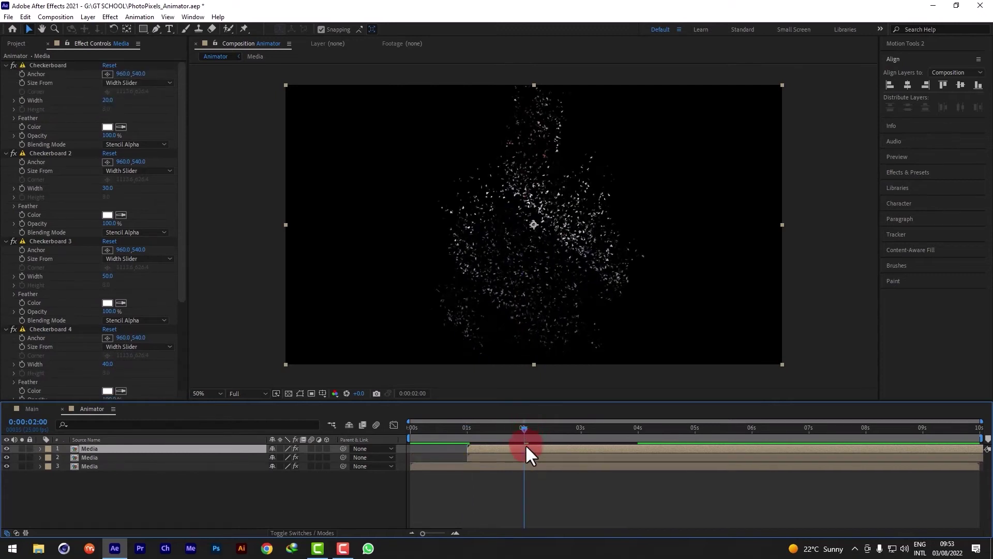
drag(526, 444, 582, 430)
key(ctrl+d)
click(582, 430)
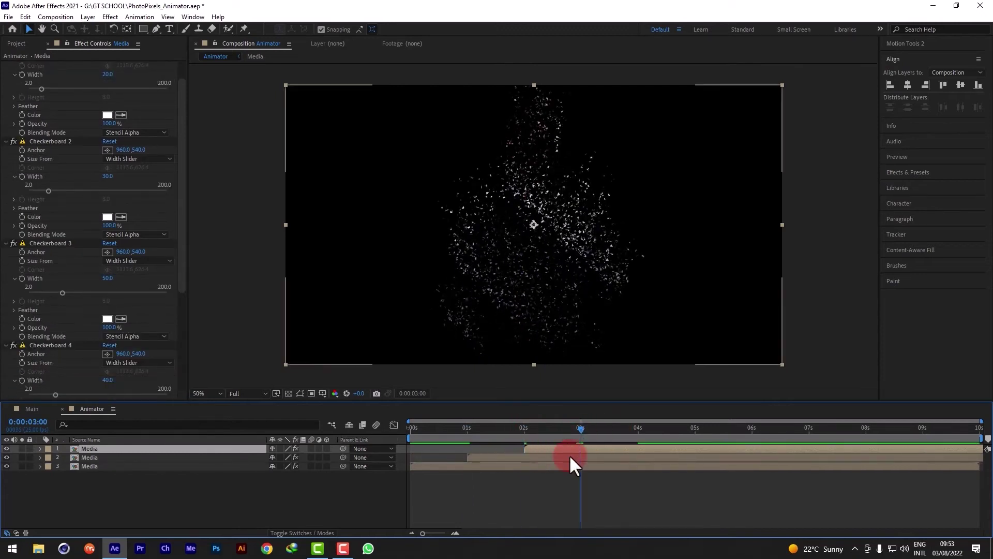
key(bracketleft)
key(ctrl+d)
click(637, 430)
key(bracketleft)
Keep duplicating Media, starting each new copy one second later, up to 9 seconds
key(ctrl+d)
click(695, 428)
key(bracketleft)
key(ctrl+d)
click(752, 429)
key(bracketleft)
key(ctrl+d)
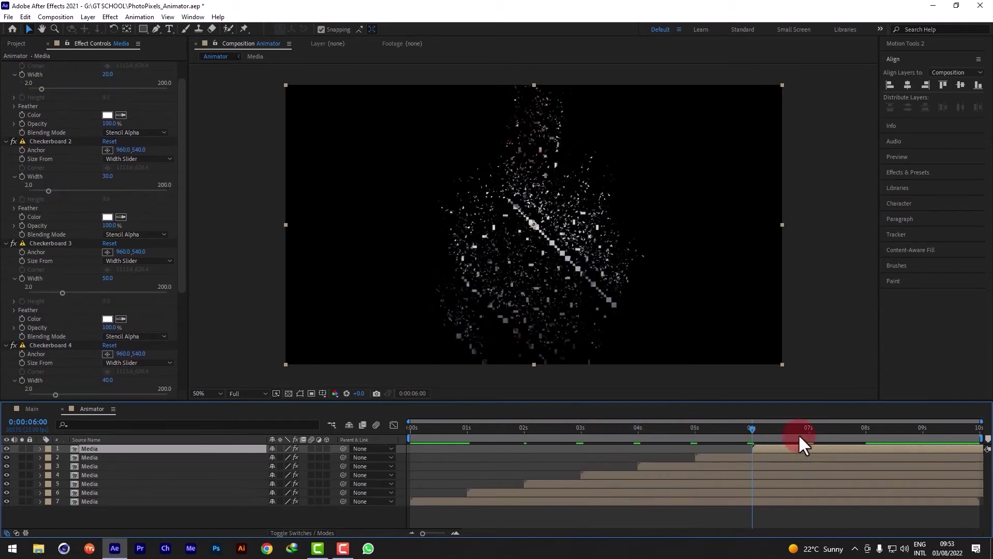
click(808, 430)
key(bracketleft)
key(ctrl+d)
click(866, 430)
key(bracketleft)
key(ctrl+d)
click(923, 429)
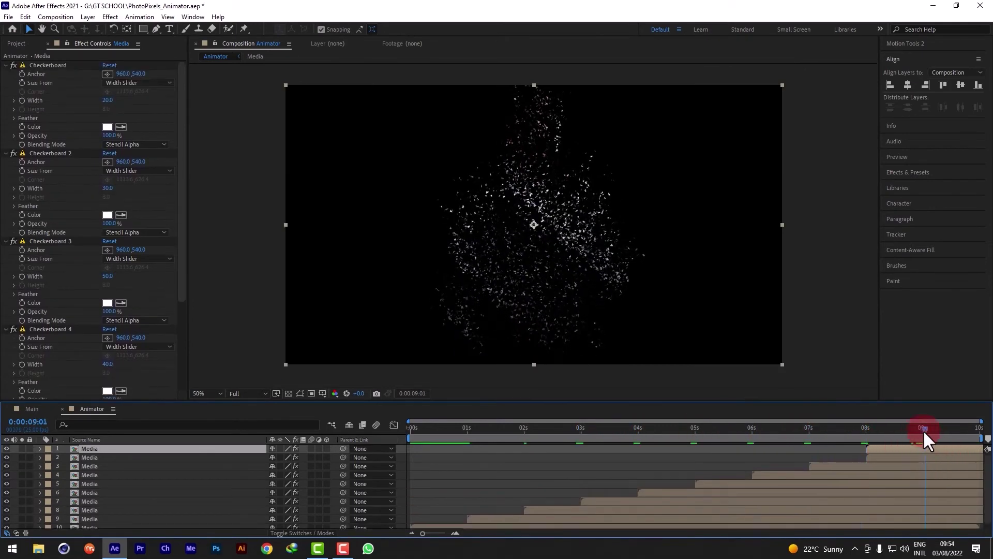
key(bracketleft)
Preview the staggered copies, then add an Adjustment Layer above all layers and start renaming it
key(space)
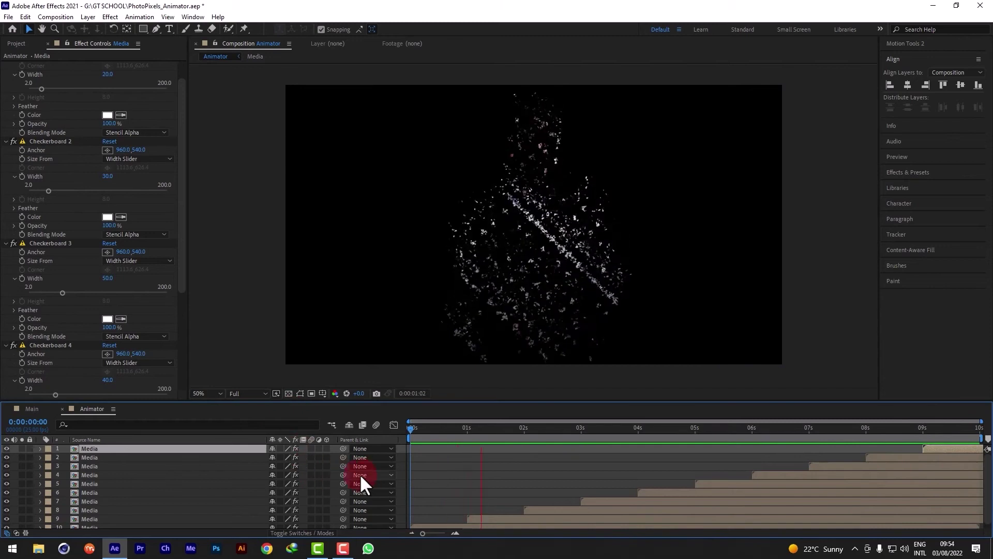
click(442, 478)
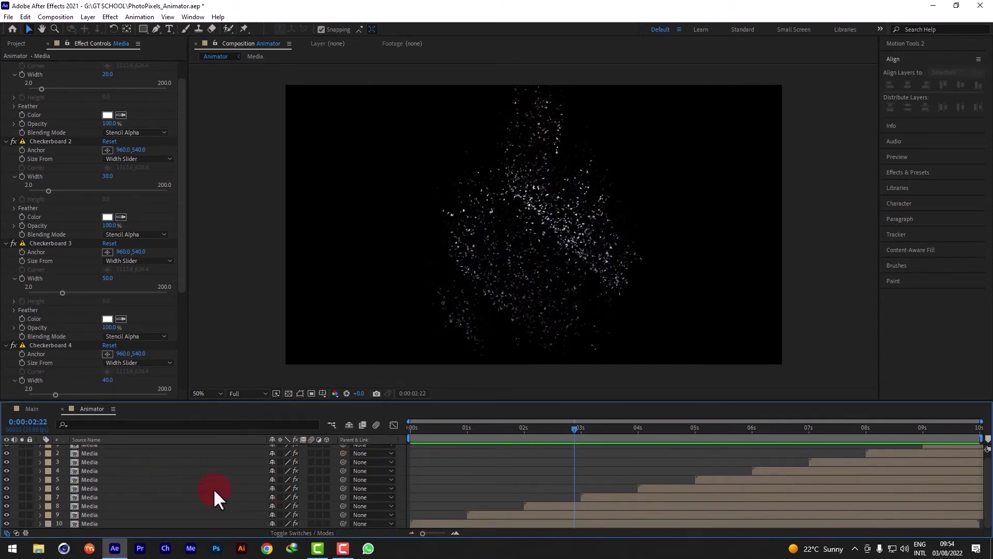
scroll(196, 481, up, 1)
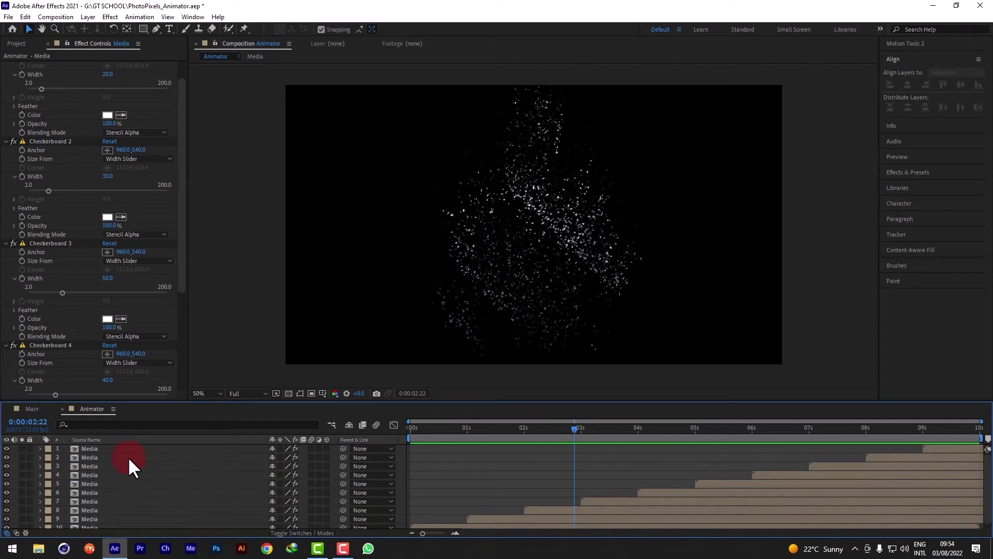
click(92, 13)
mouse_move(95, 30)
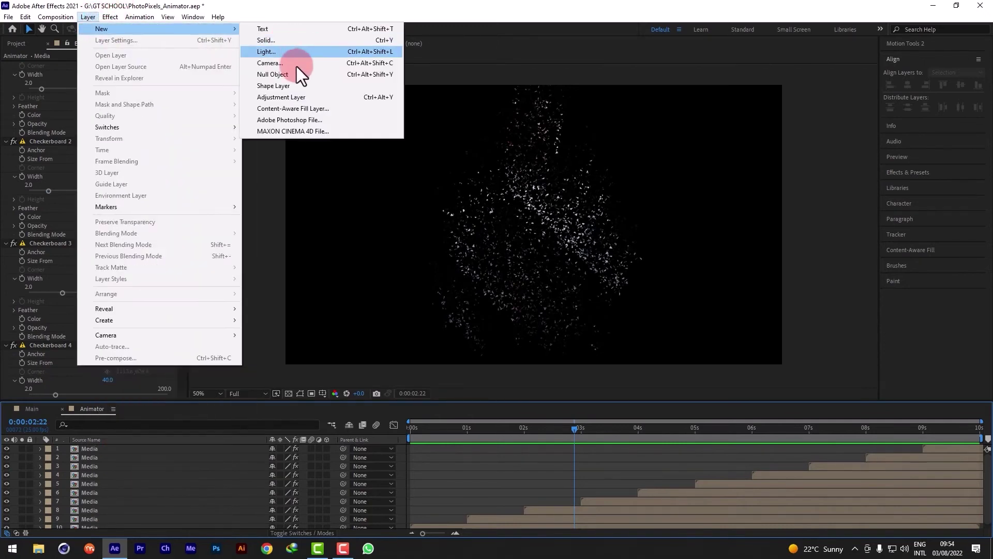
click(284, 101)
key(Return)
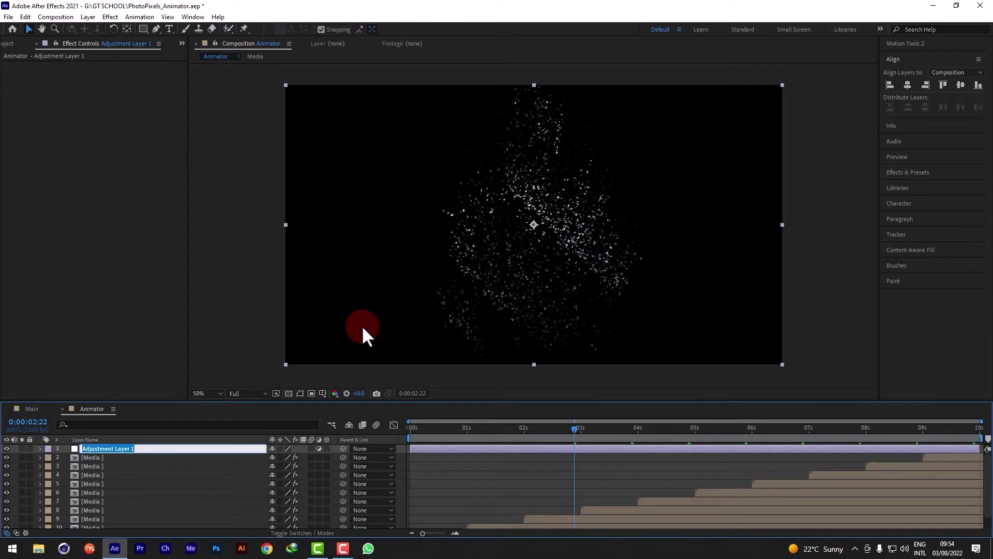
Name the adjustment layer Glow and apply the Glow effect to it
text(Glow)
key(Return)
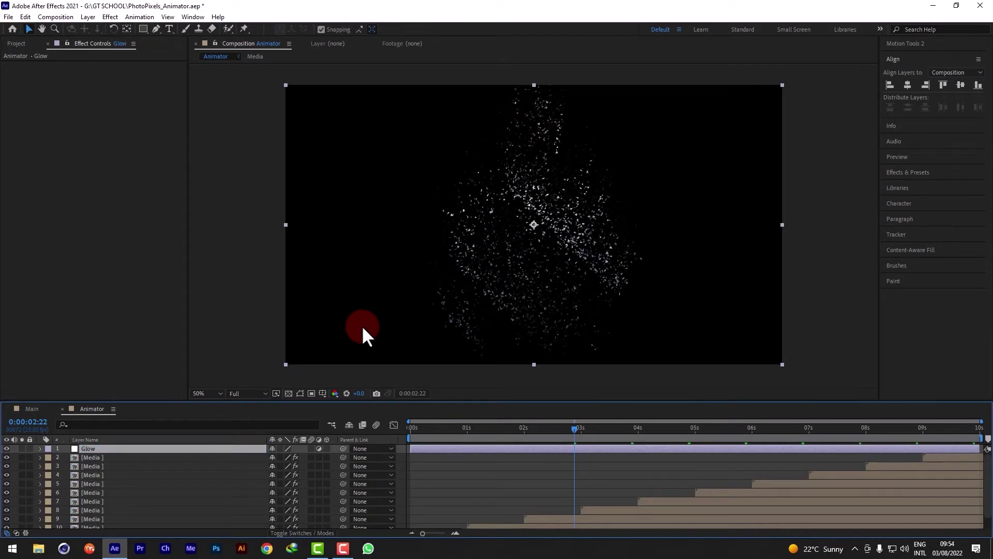
key(ctrl+space)
text(glow)
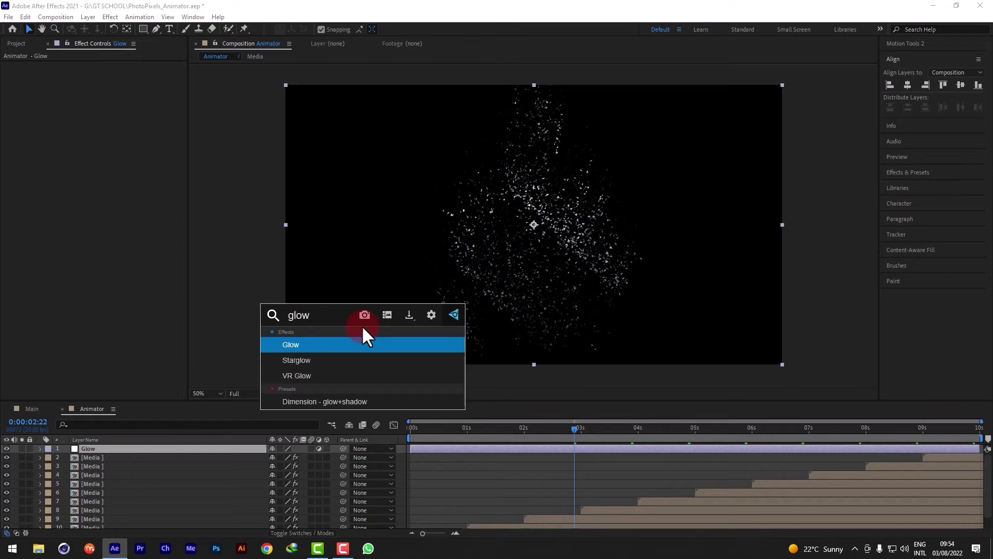
key(Return)
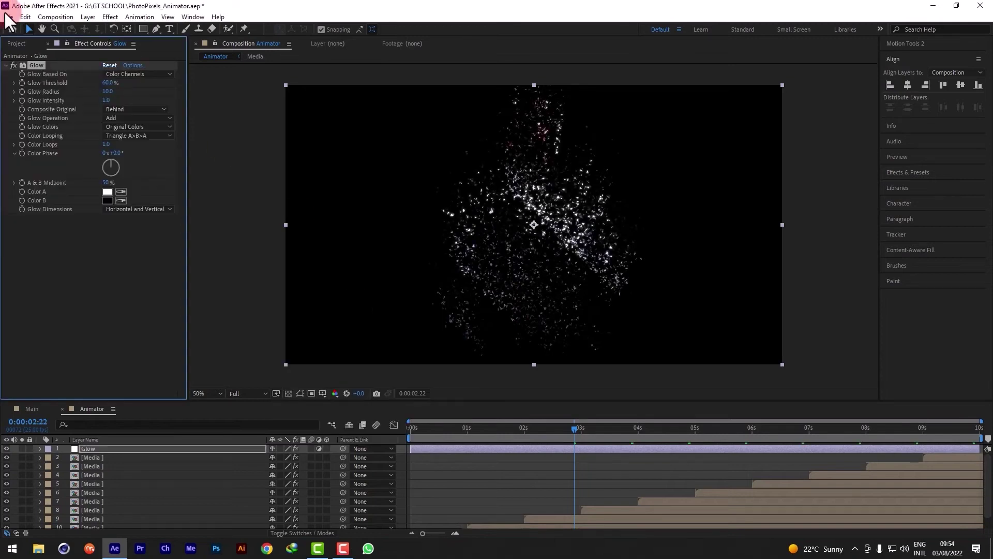
Set the Glow Threshold to 25% and the Glow Intensity to 0.5
click(108, 82)
text(15)
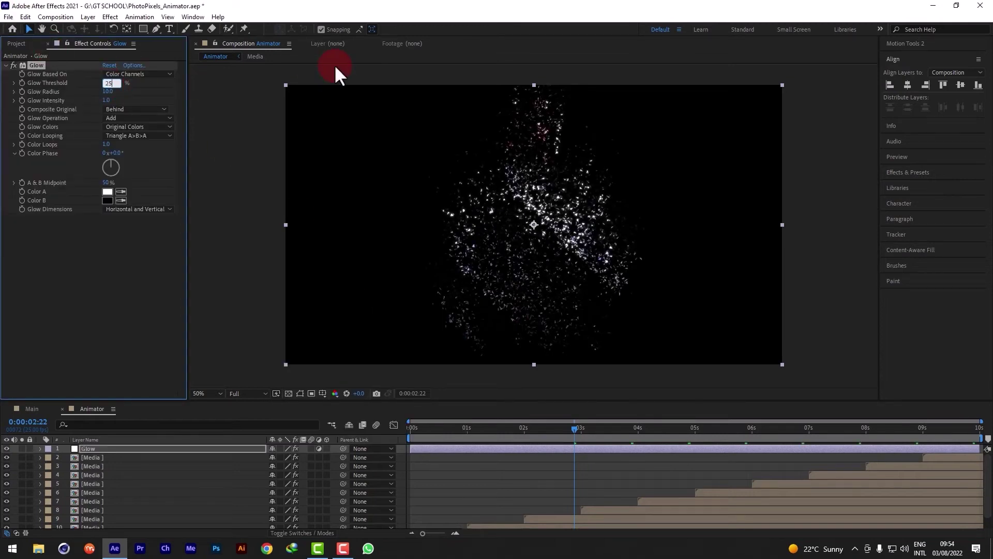
key(Return)
click(107, 92)
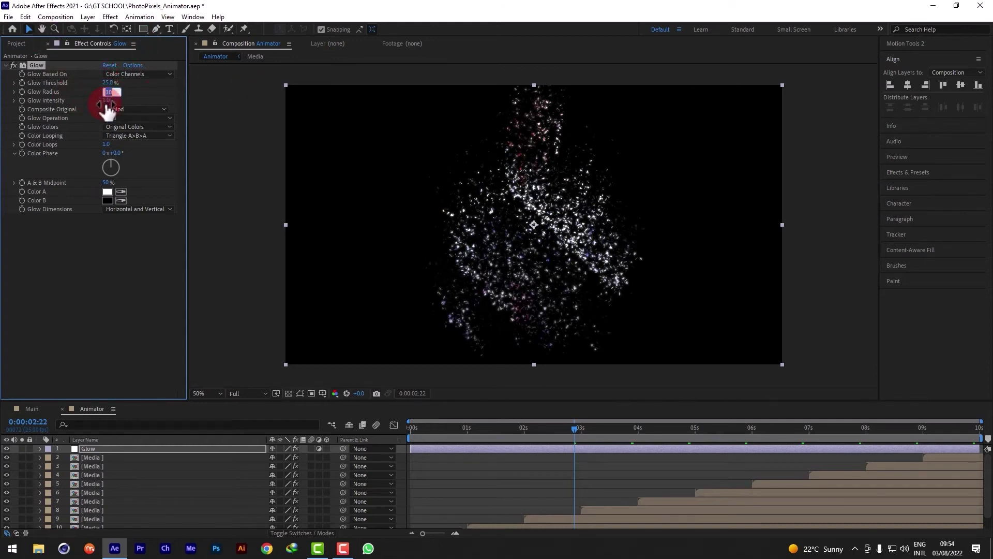
click(106, 100)
text(0.5)
key(Return)
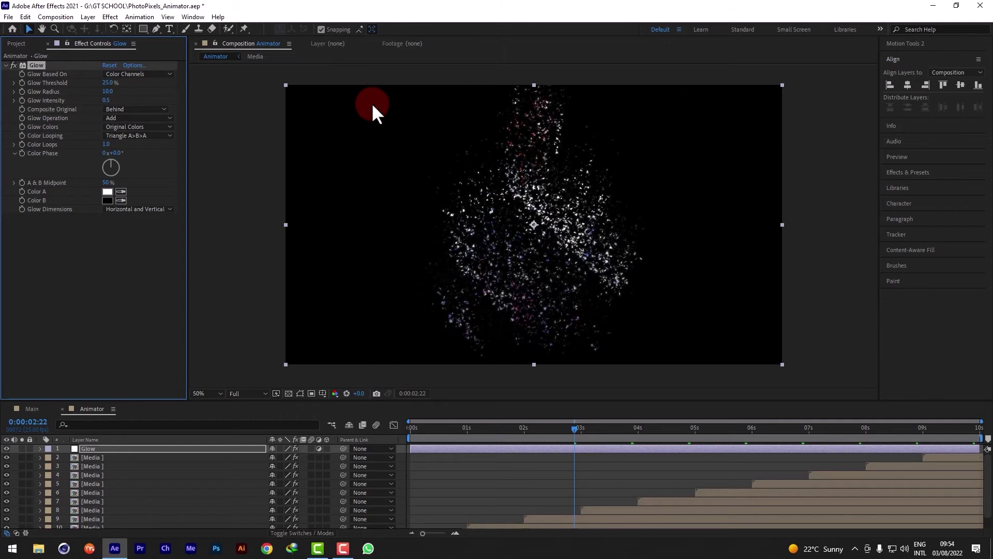
Duplicate the effect as Glow 2 with a 130 radius, then preview from the start
key(ctrl+d)
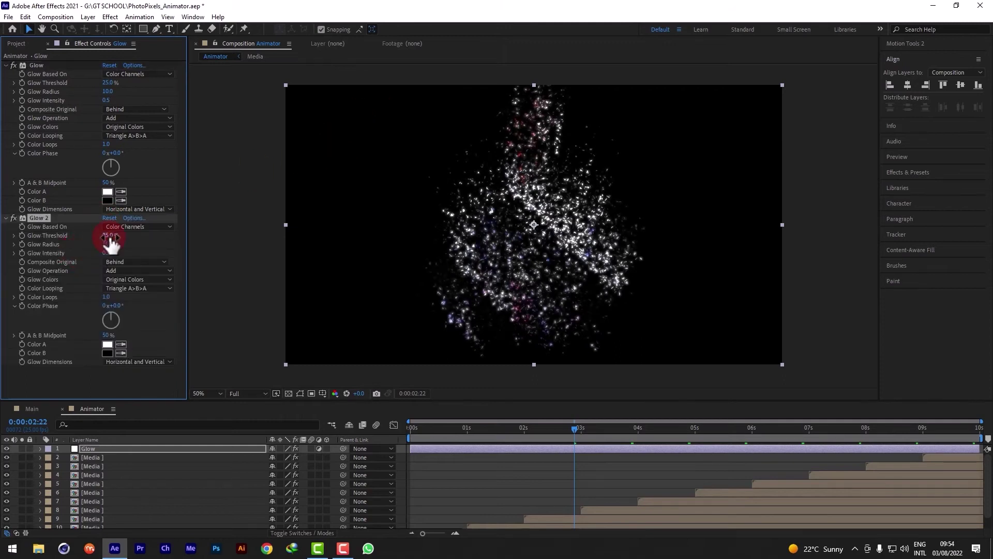
click(108, 244)
text(130)
key(Return)
drag(509, 429, 295, 459)
click(446, 473)
key(space)
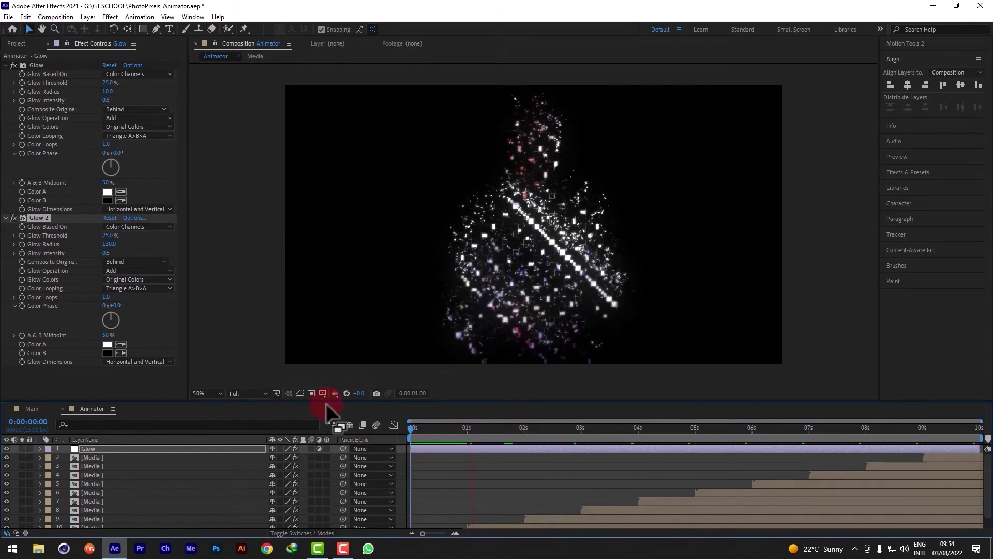
Stop the preview and close the Animator timeline, returning to the Main composition
click(446, 433)
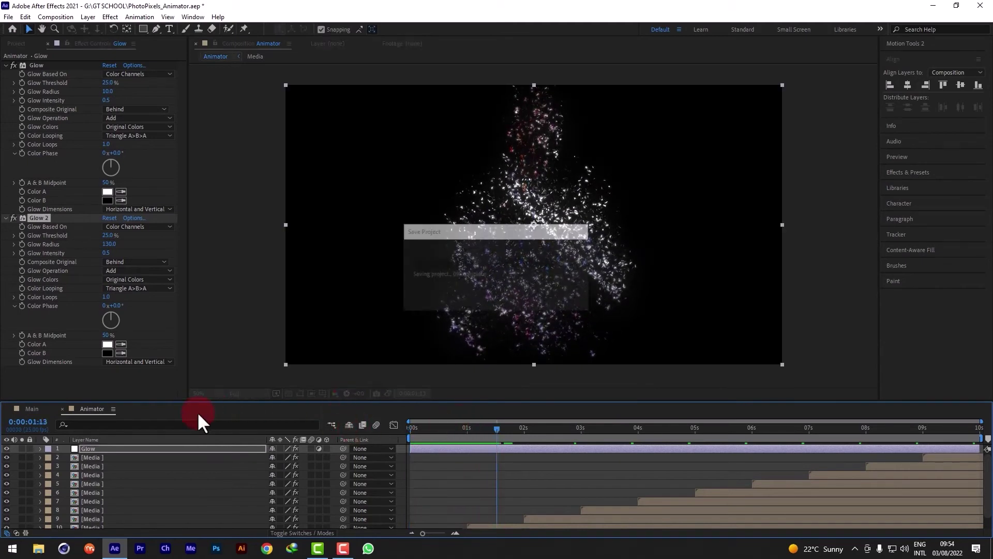
click(69, 417)
click(62, 409)
click(126, 491)
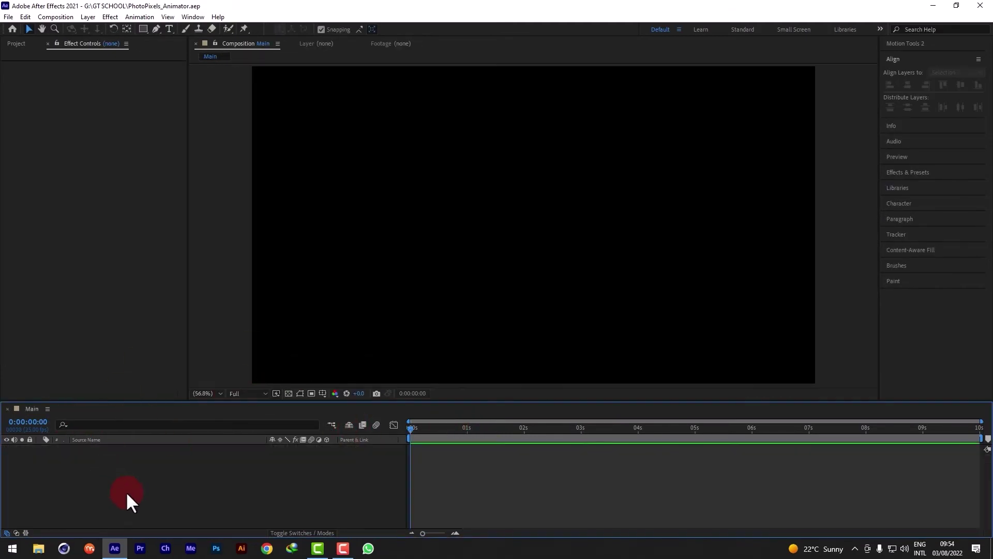
click(16, 43)
click(82, 274)
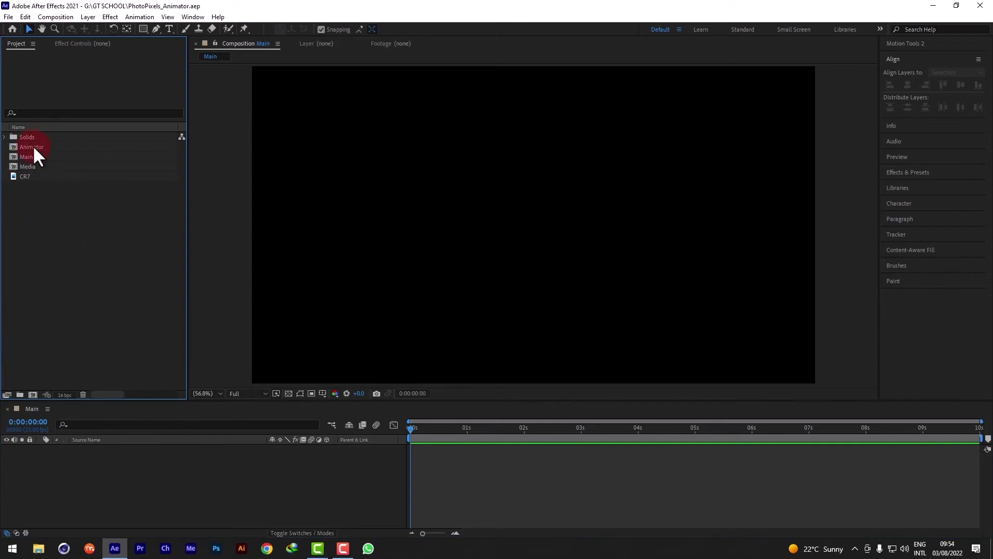
click(33, 155)
click(101, 497)
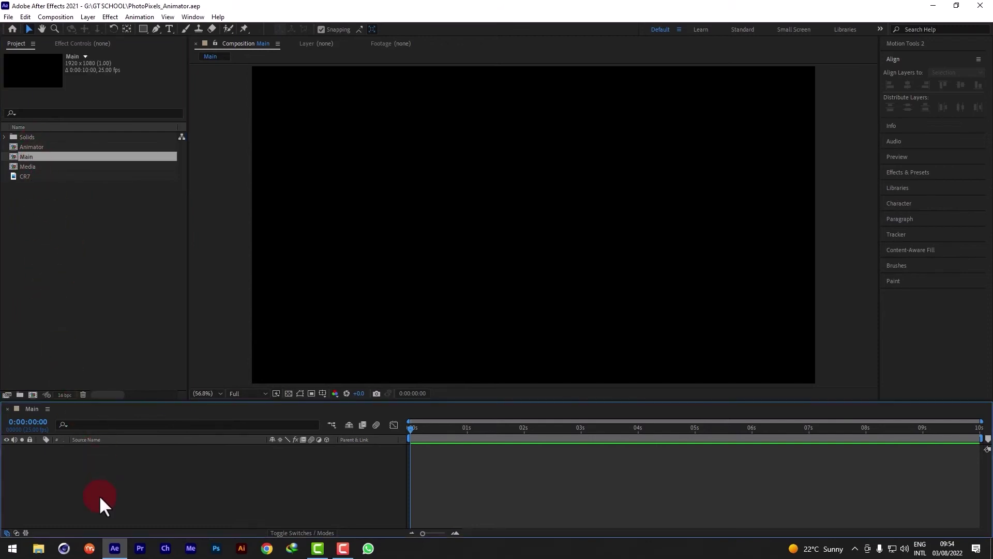
Create a solid named BG and apply Gradient Ramp to it
key(ctrl+y)
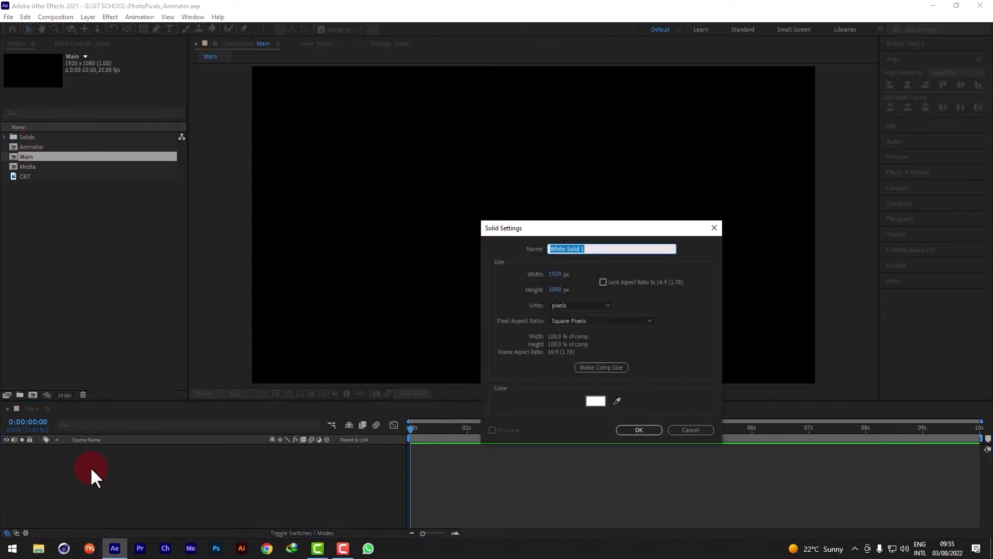
text(BG)
key(Return)
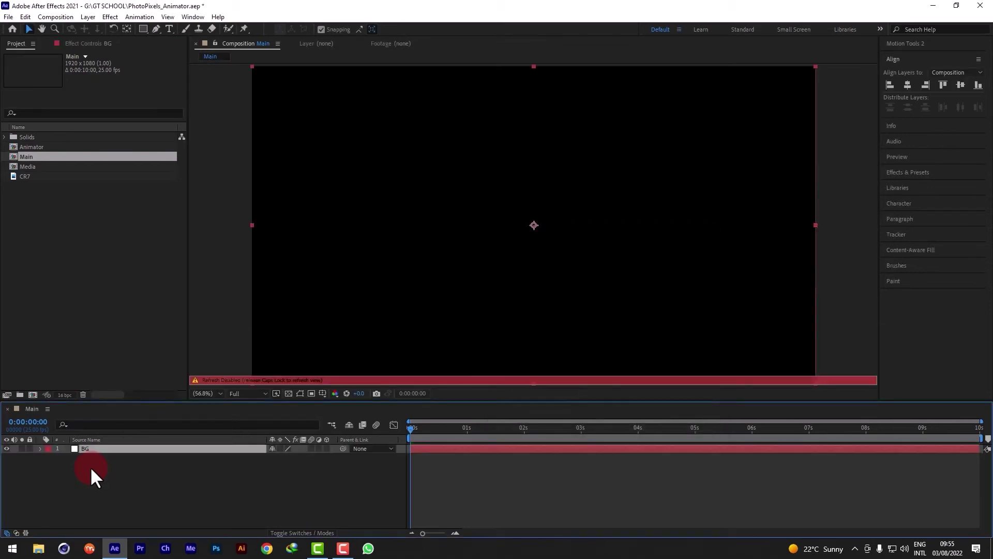
key(Caps_Lock)
key(ctrl+space)
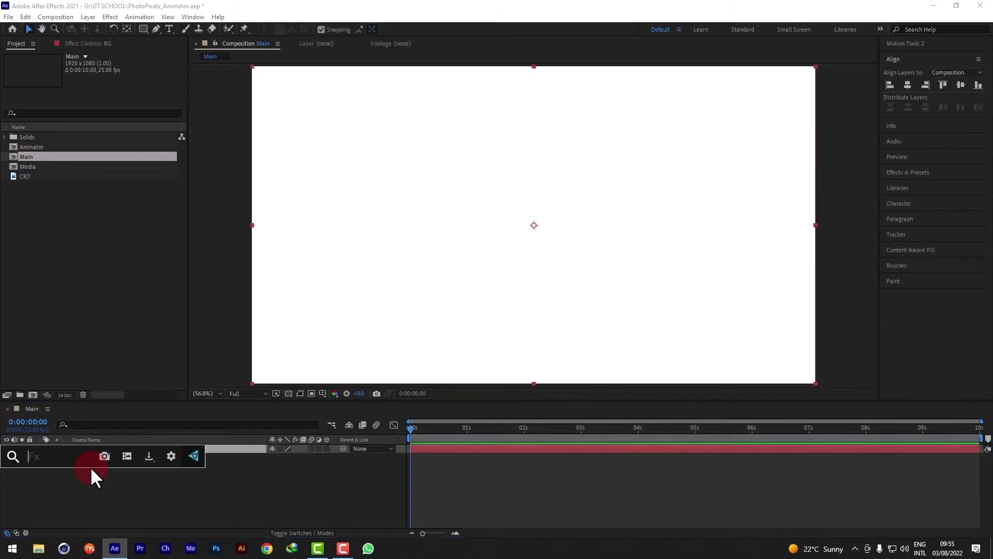
text(ramp)
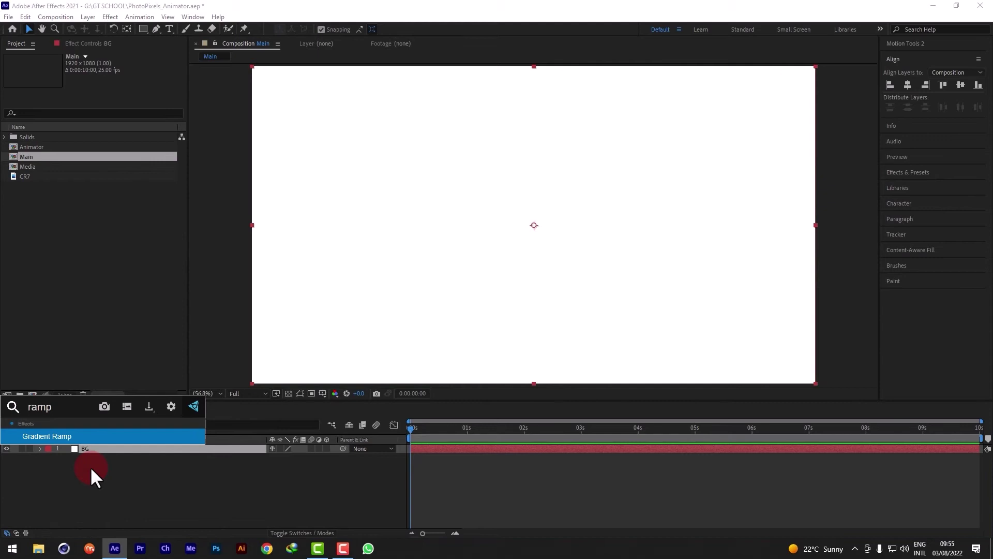
key(Return)
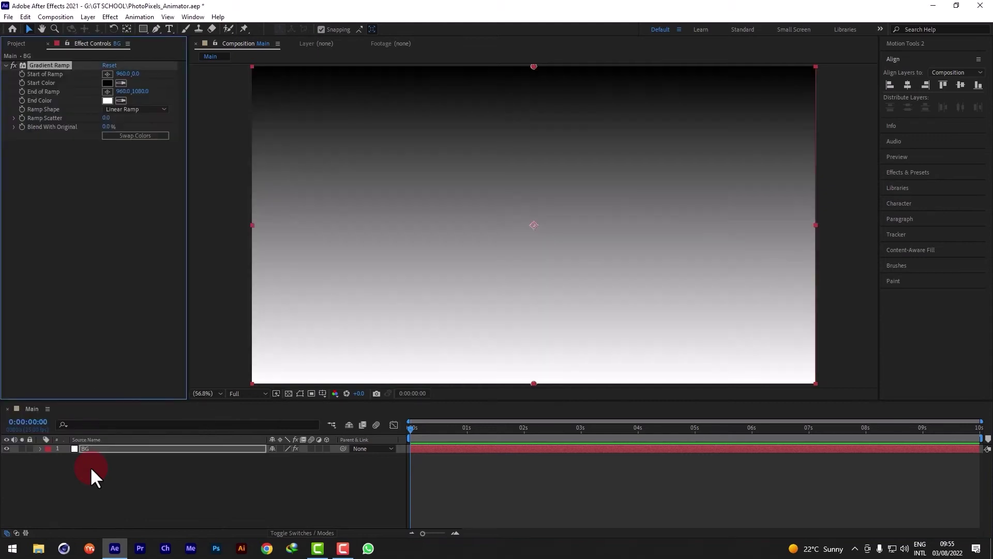
Stack the Media and Animator compositions above BG and scrub to 0:00:01:17
click(13, 65)
click(15, 43)
drag(31, 166, 98, 448)
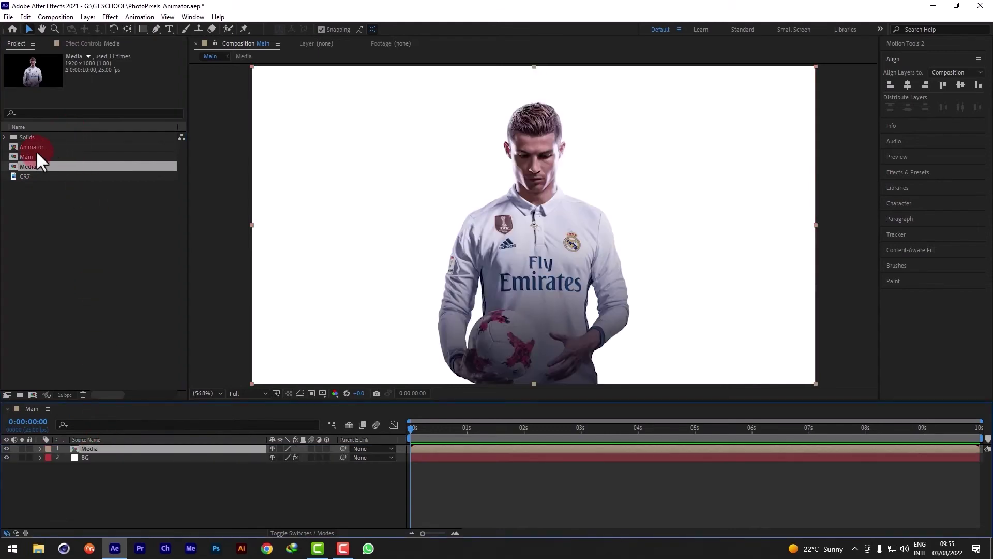
drag(35, 150, 81, 455)
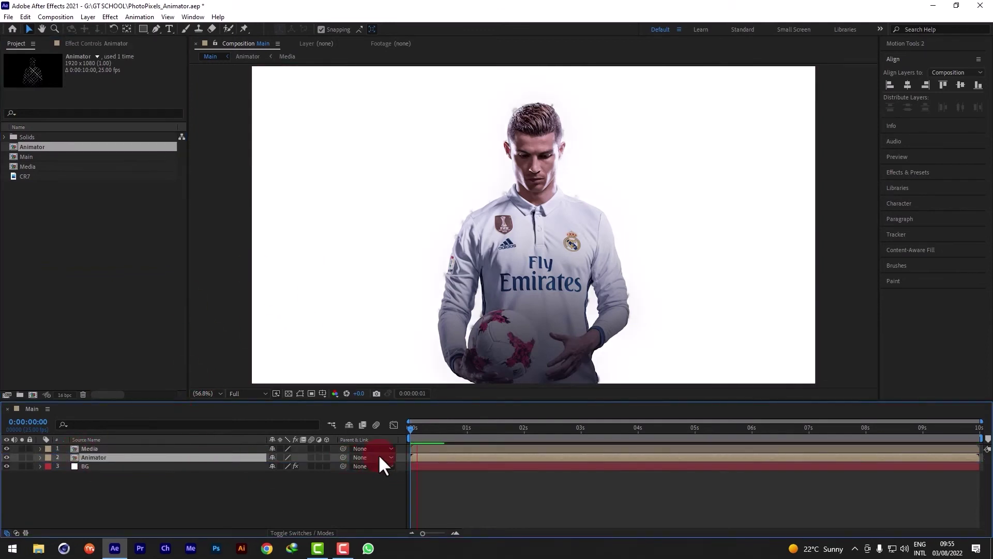
drag(414, 444, 505, 421)
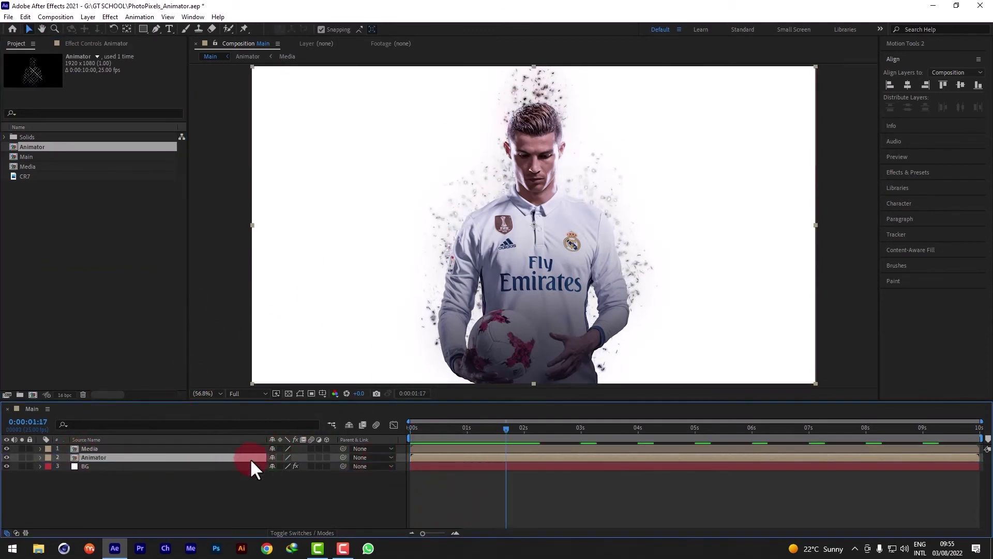
click(124, 44)
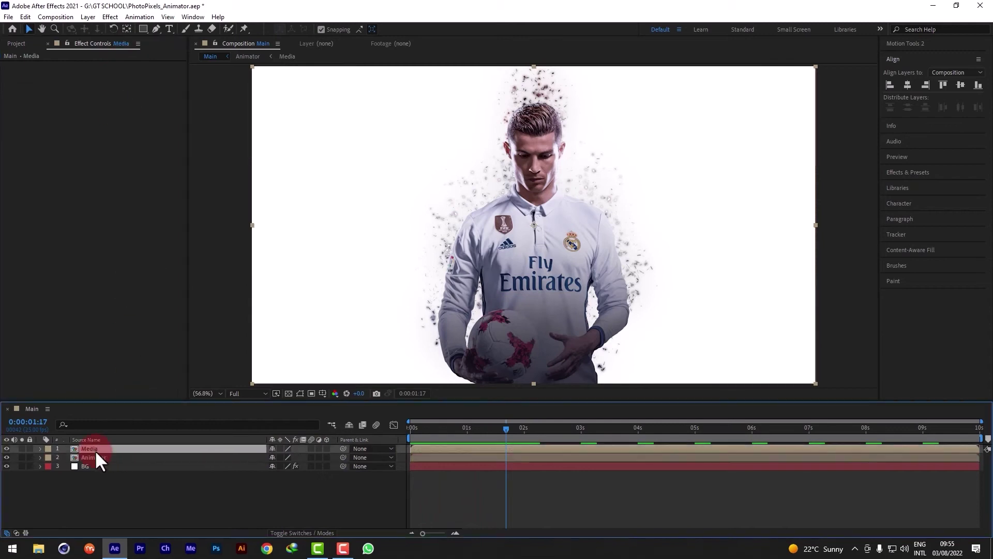
Sample start and end colours from the photo and make BG's Gradient Ramp radial
click(96, 466)
key(/)
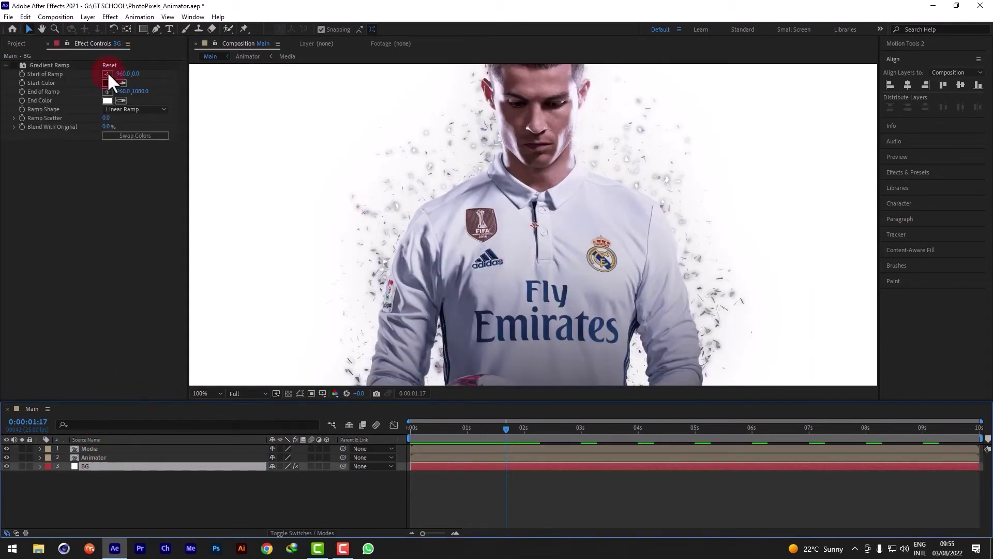
click(121, 83)
click(526, 249)
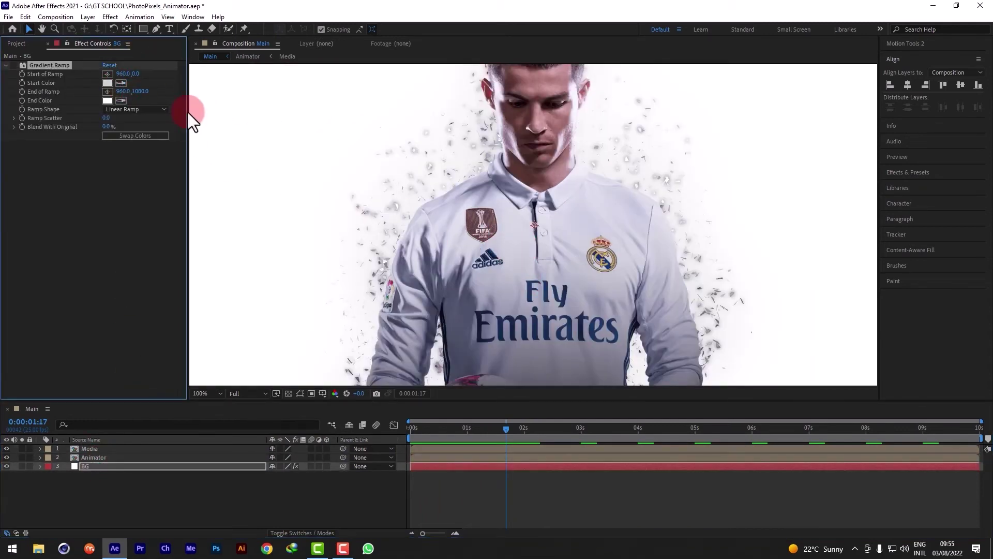
click(121, 100)
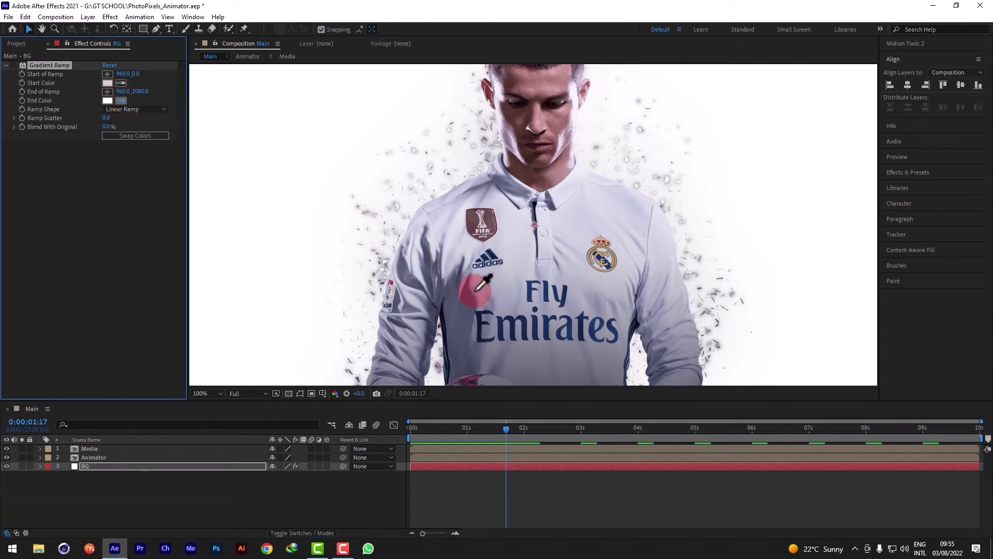
click(462, 280)
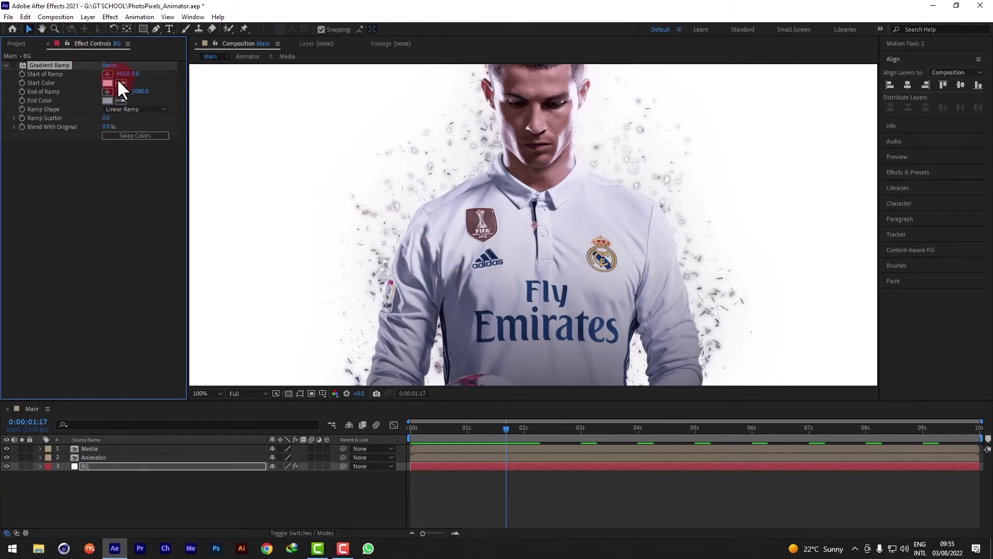
click(135, 108)
click(133, 131)
scroll(465, 147, down, 1)
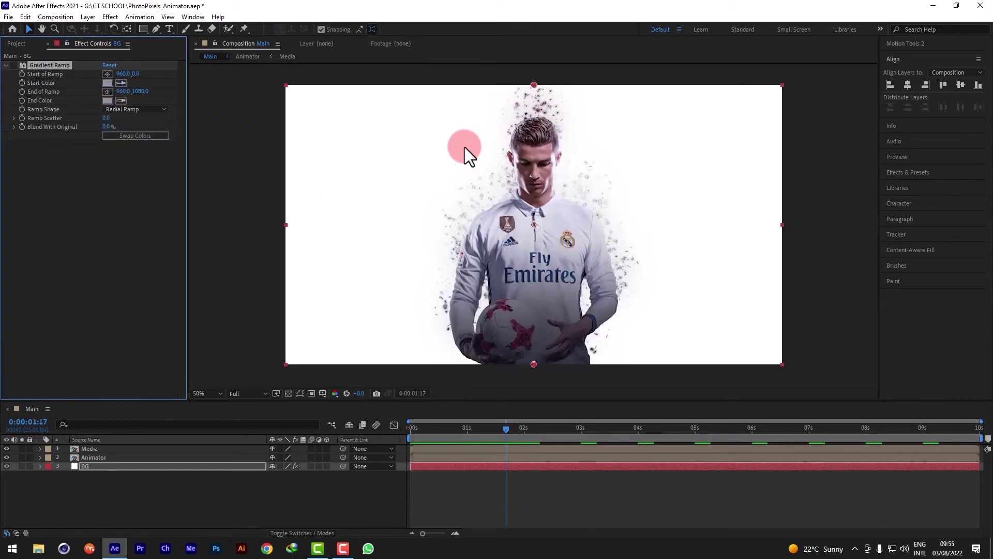
click(13, 65)
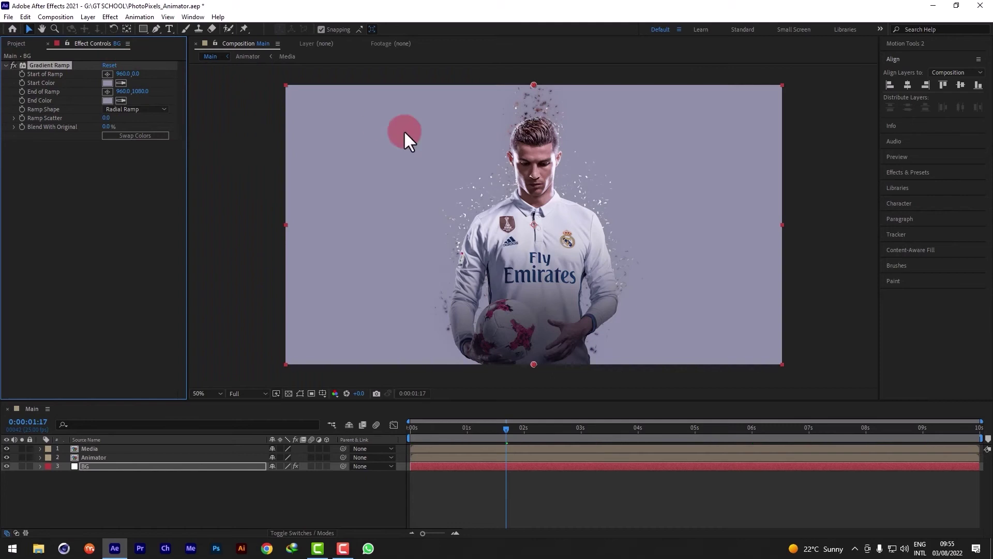
click(125, 135)
Set the gradient's end colour to H 230, S 20, B 40
click(107, 100)
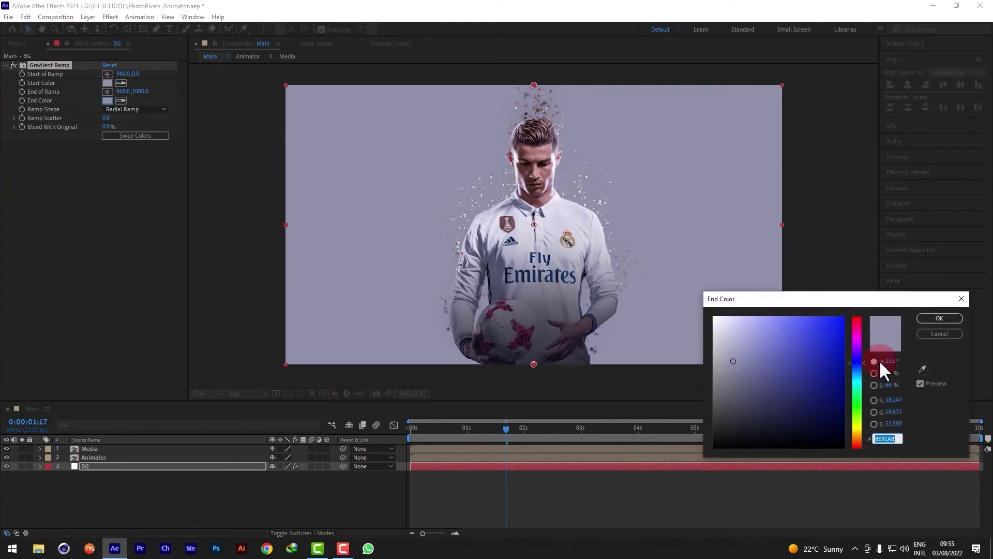
click(895, 373)
text(10)
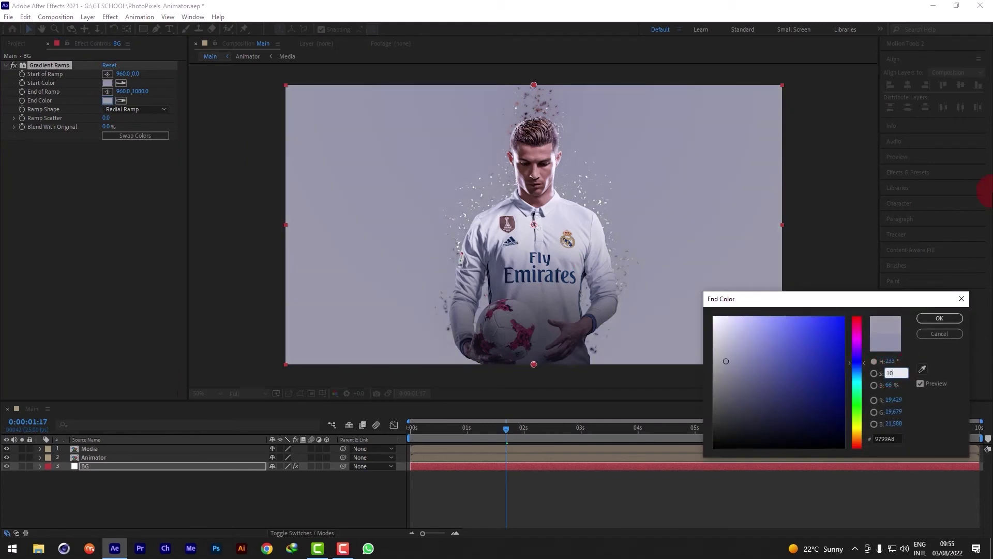
key(Return)
text(20)
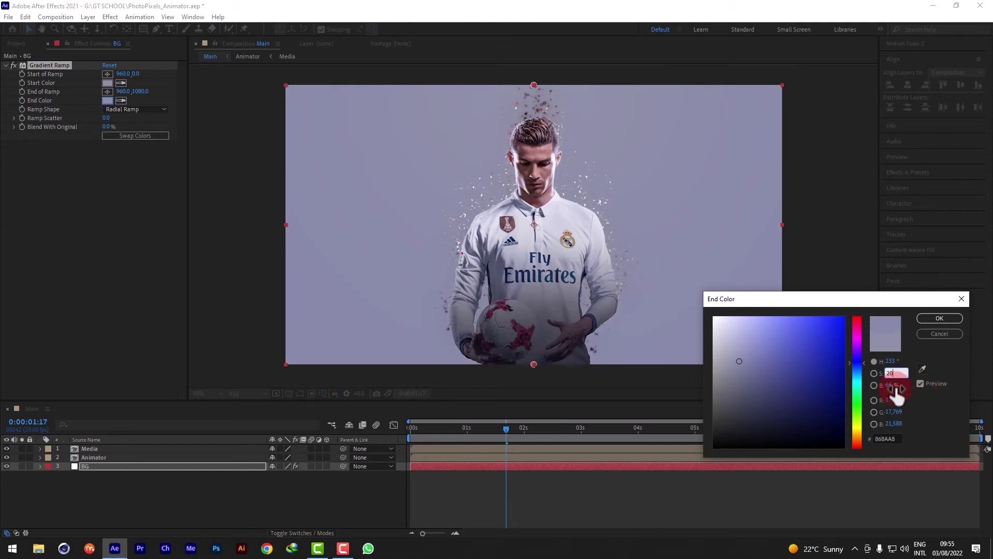
key(Tab)
text(70)
key(shift+Tab)
key(shift+Tab)
text(230)
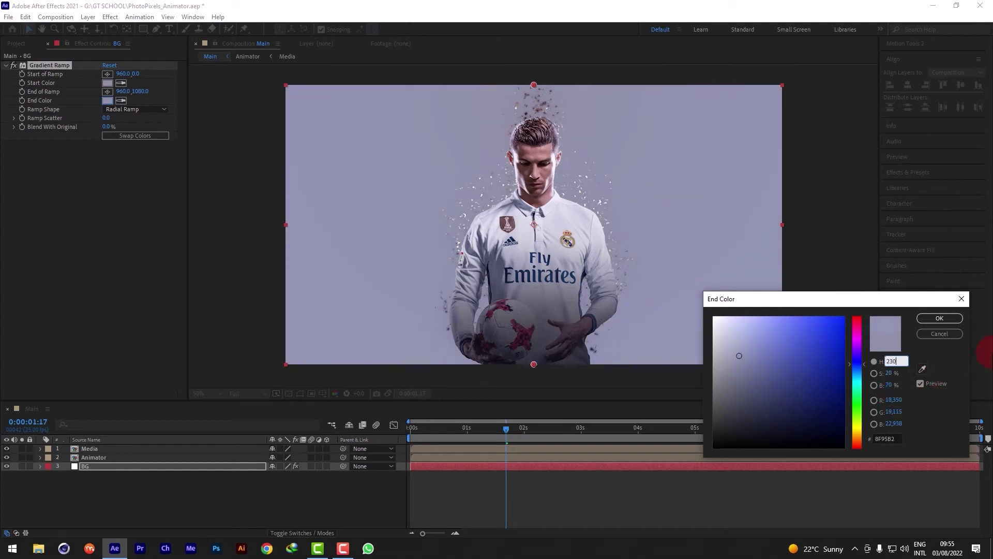
key(Tab)
key(Tab)
text(40)
click(939, 319)
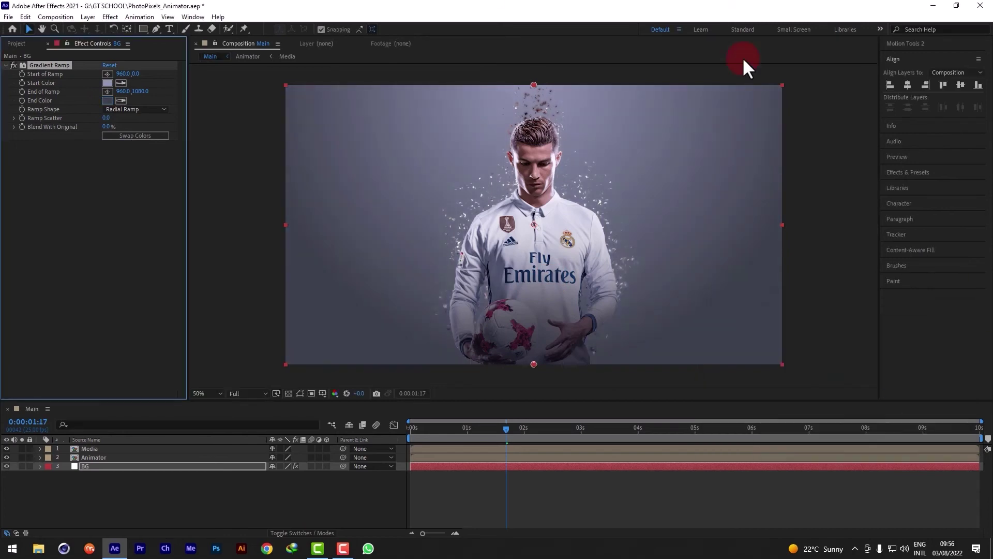
Spread the ramp outward from the composition centre and scrub the animation to 5 seconds
drag(534, 364, 814, 373)
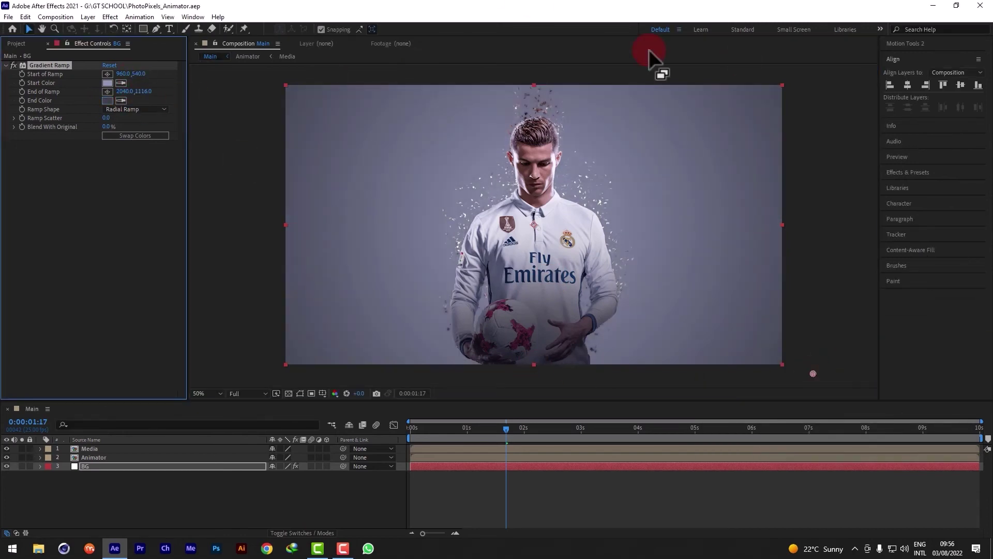
drag(465, 430, 374, 439)
drag(449, 445, 715, 428)
Create a text layer reading CR7 on the composition
click(90, 477)
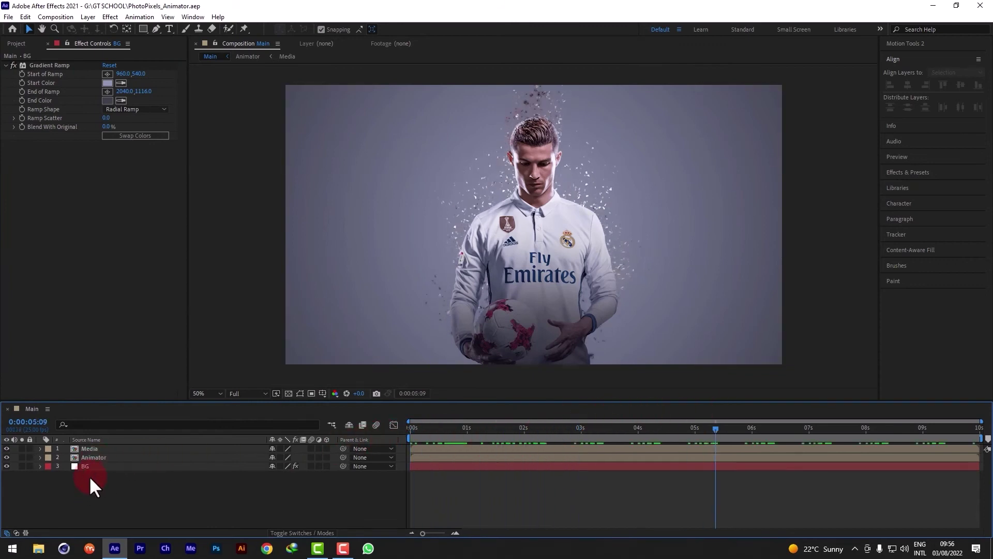
click(167, 29)
click(418, 240)
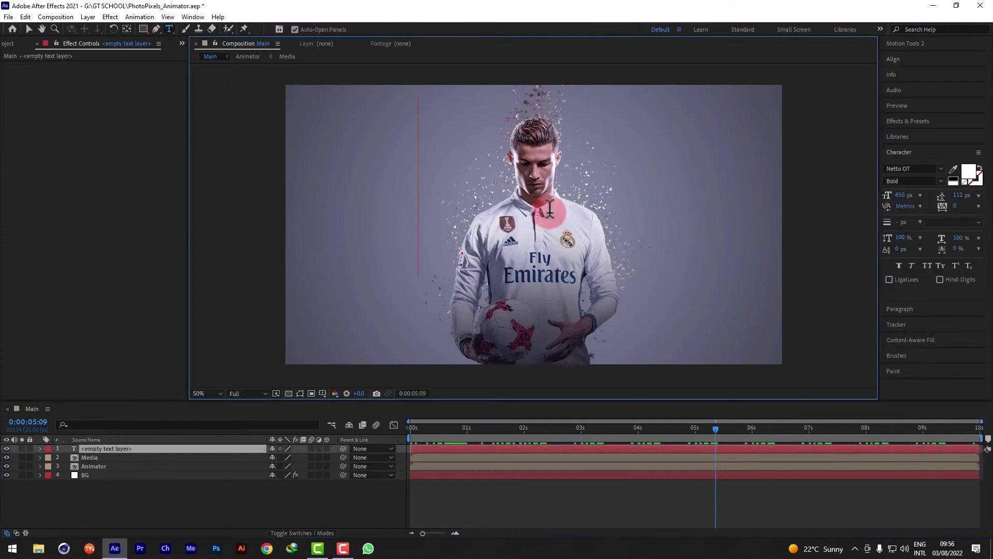
text(c)
key(BackSpace)
text(CR7)
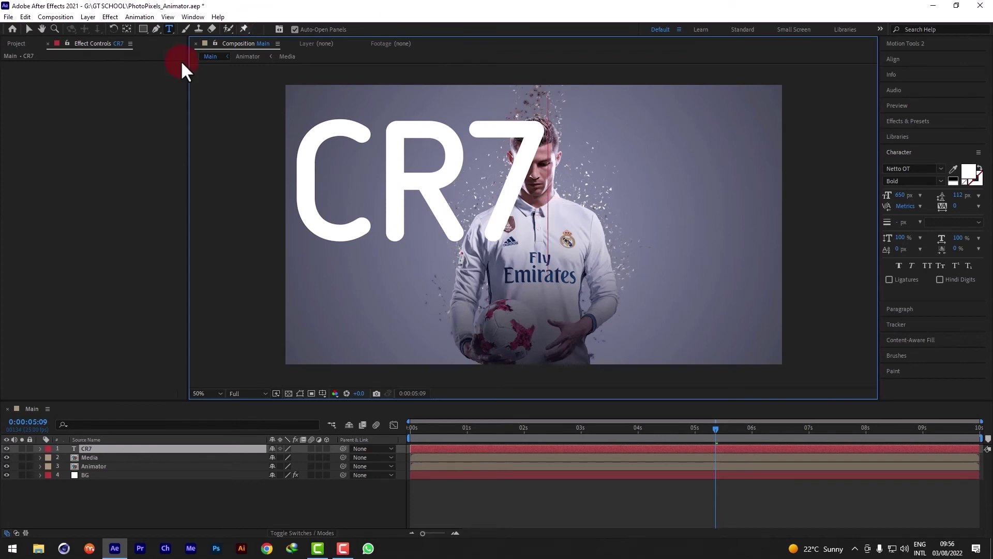
click(25, 29)
Centre CR7's anchor point and align it to the composition centre, placed just above BG
click(915, 62)
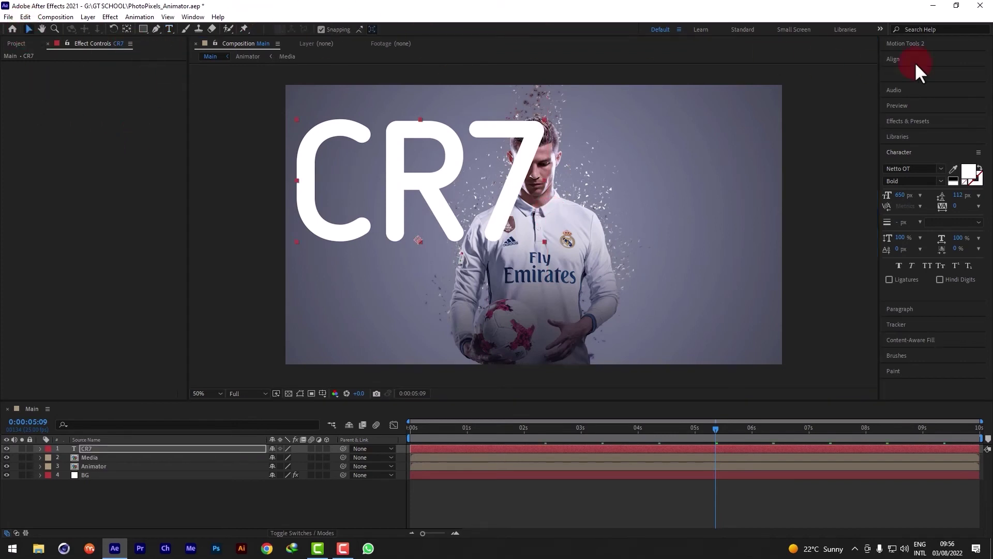
click(903, 44)
click(917, 135)
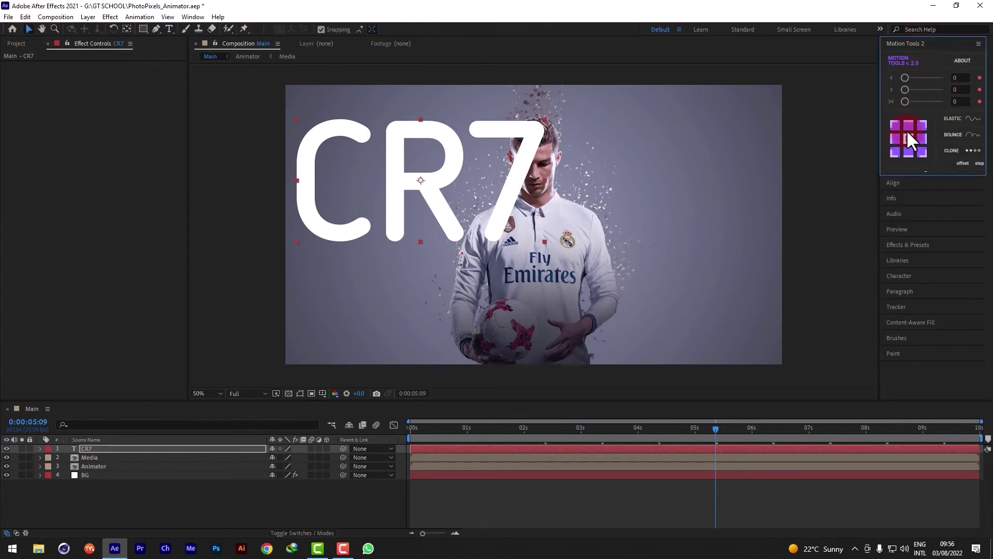
click(905, 44)
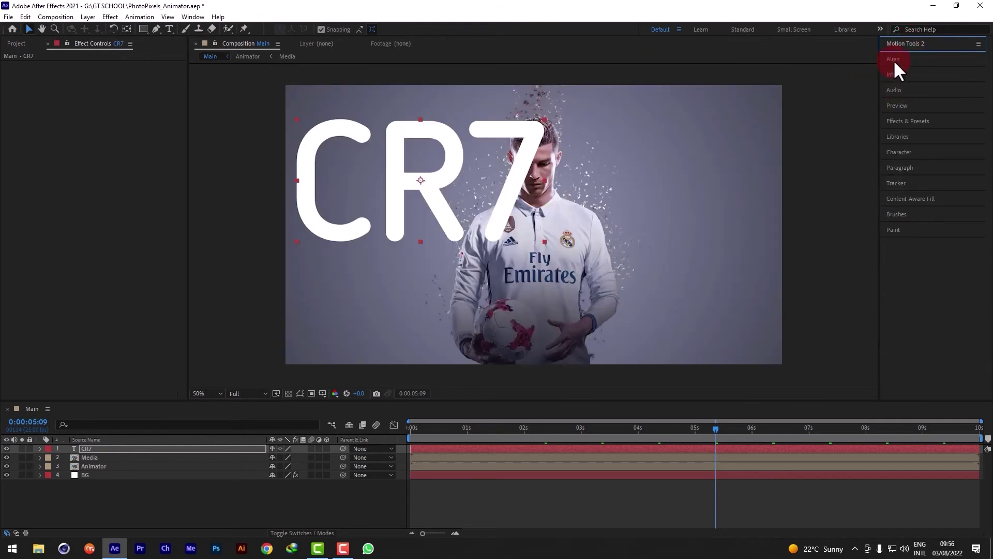
click(893, 59)
click(907, 85)
click(961, 85)
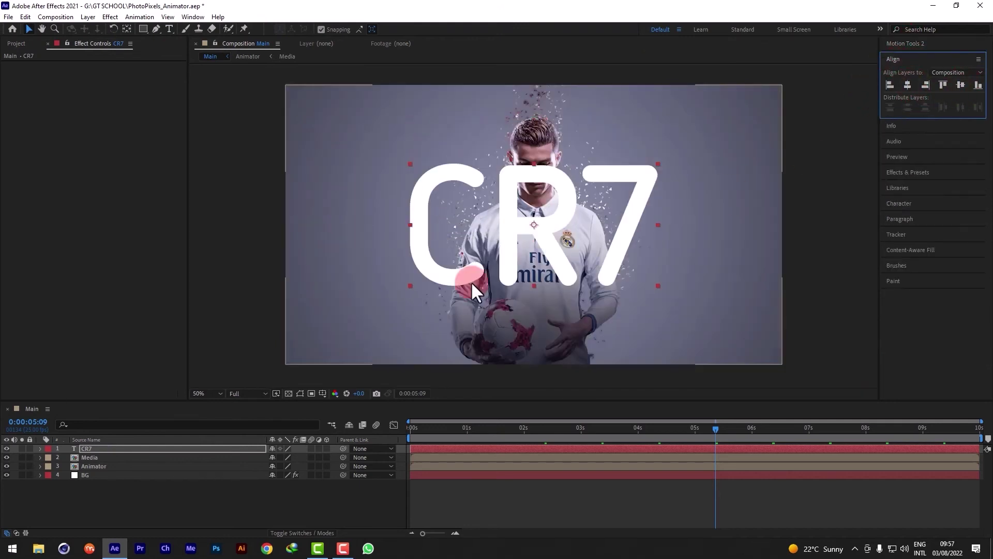
drag(142, 448, 132, 471)
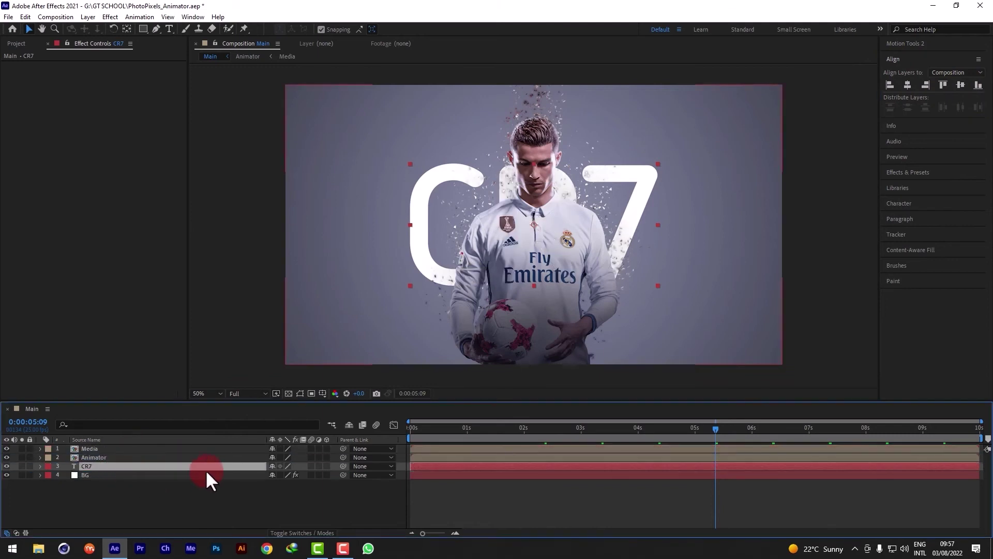
Scale the CR7 layer to 180%
key(s)
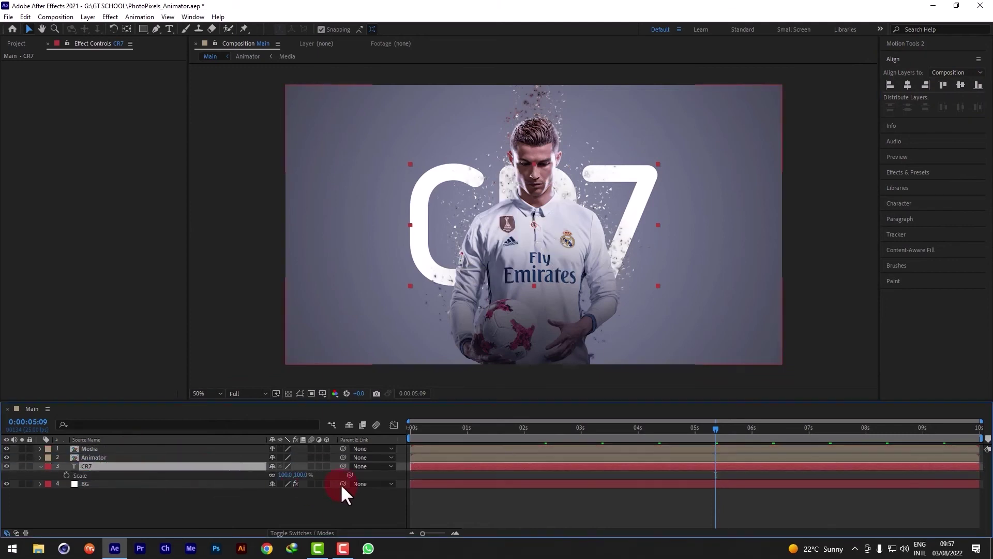
click(322, 393)
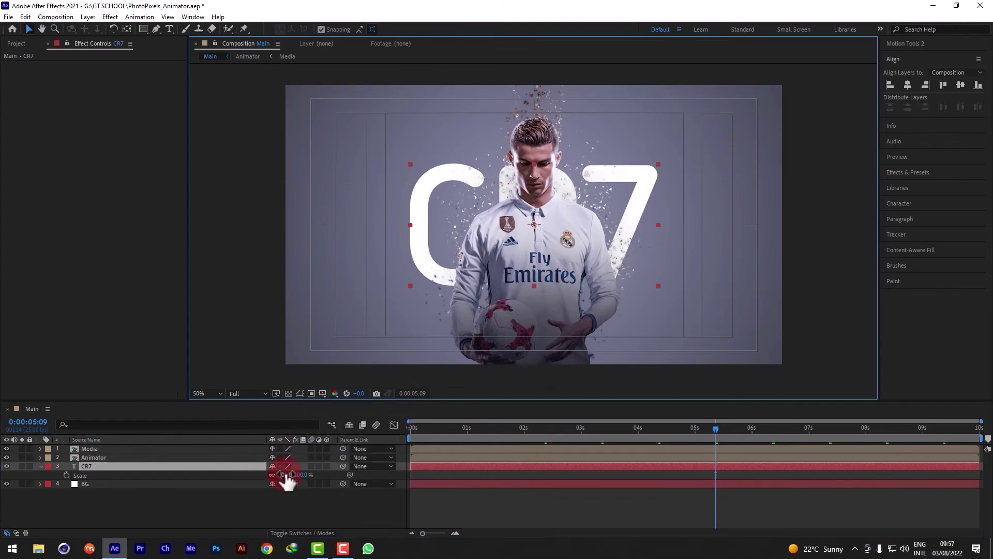
drag(285, 474, 328, 469)
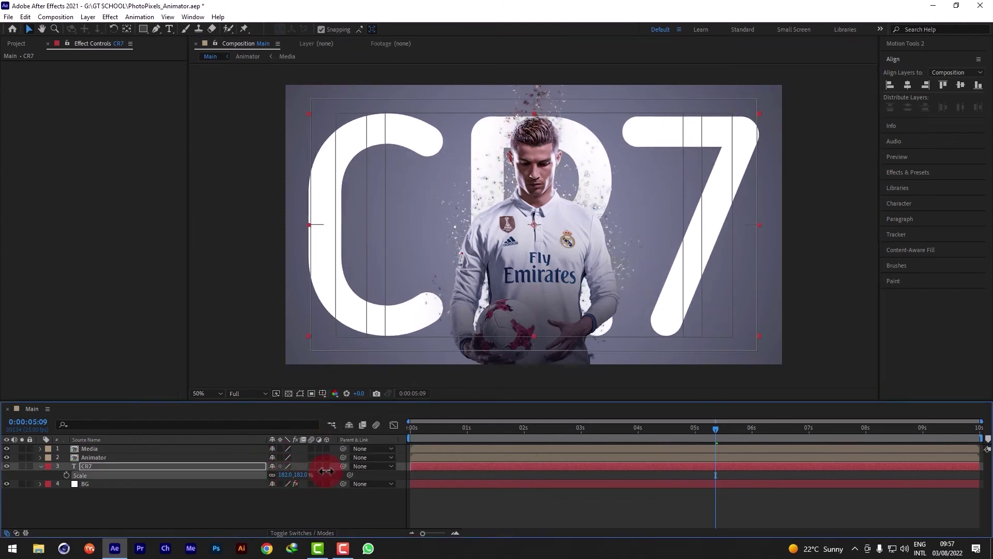
click(294, 477)
text(180)
key(Return)
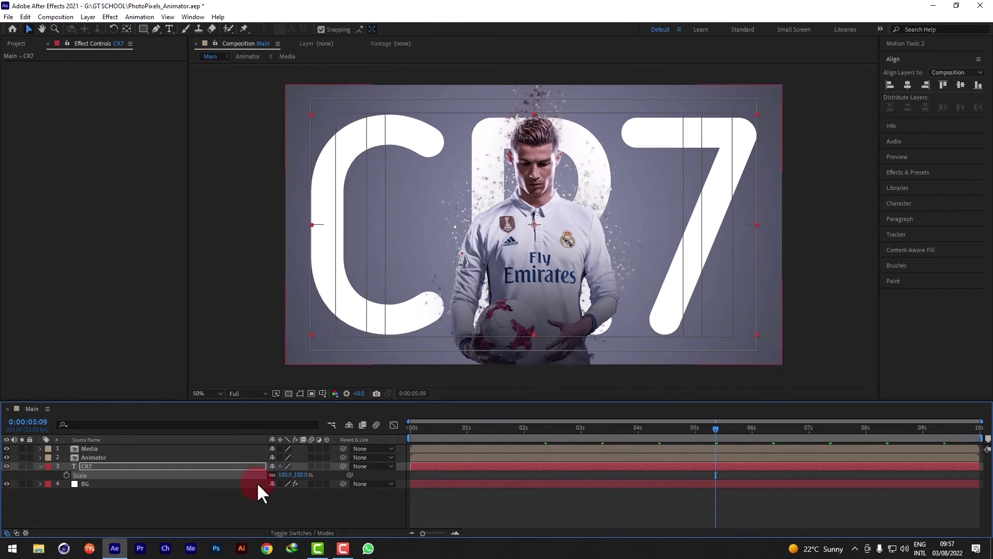
Give CR7 30% opacity and Soft Light blending, then rewind to the start
key(t)
click(277, 475)
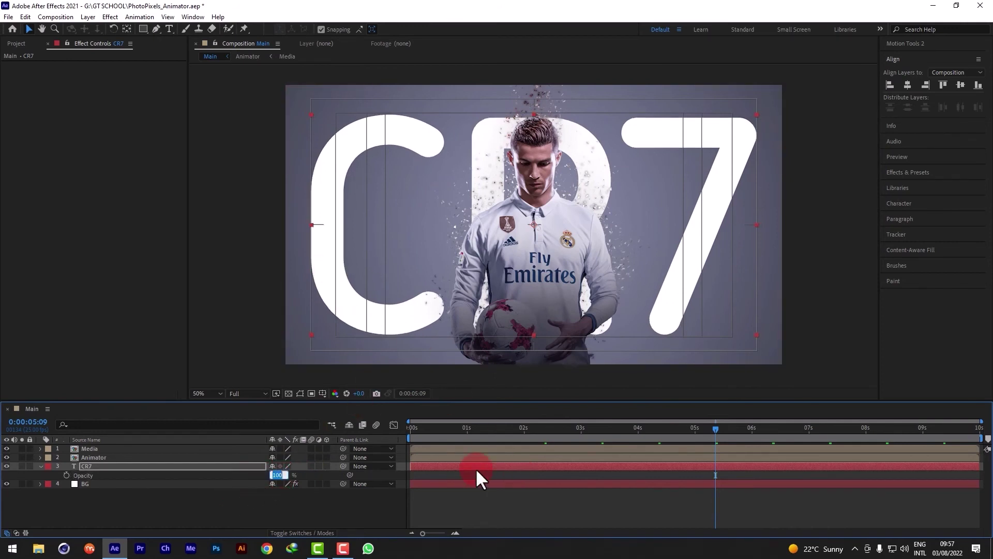
text(30)
key(Return)
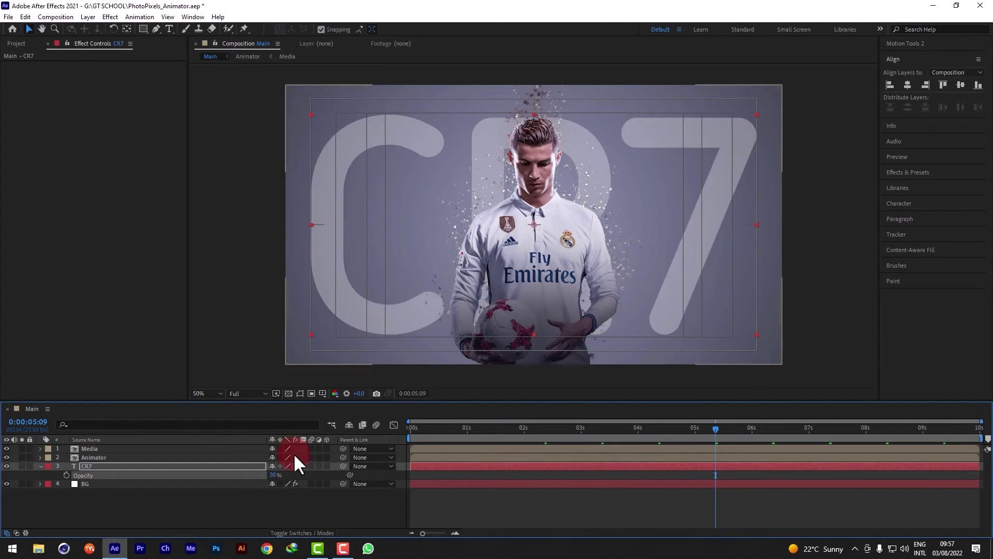
click(284, 524)
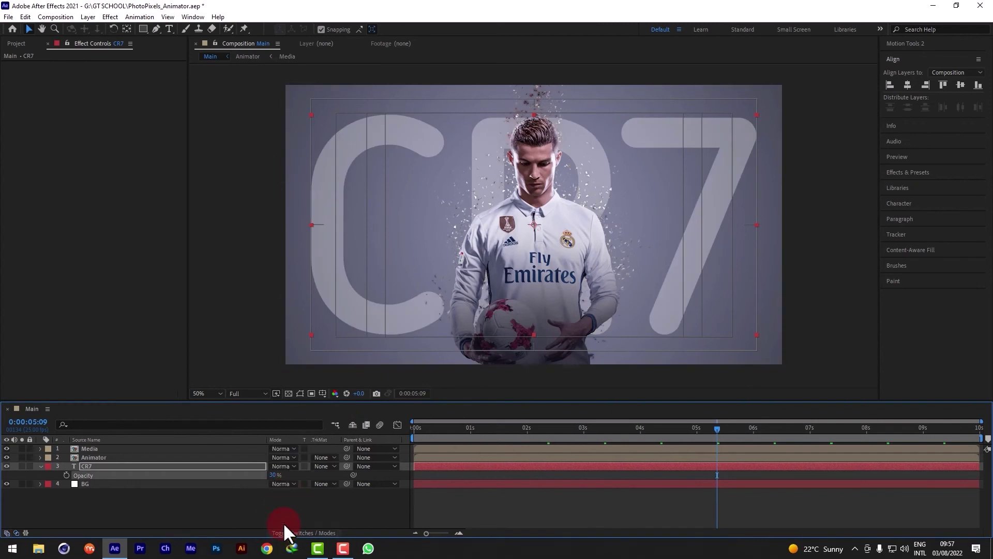
click(287, 464)
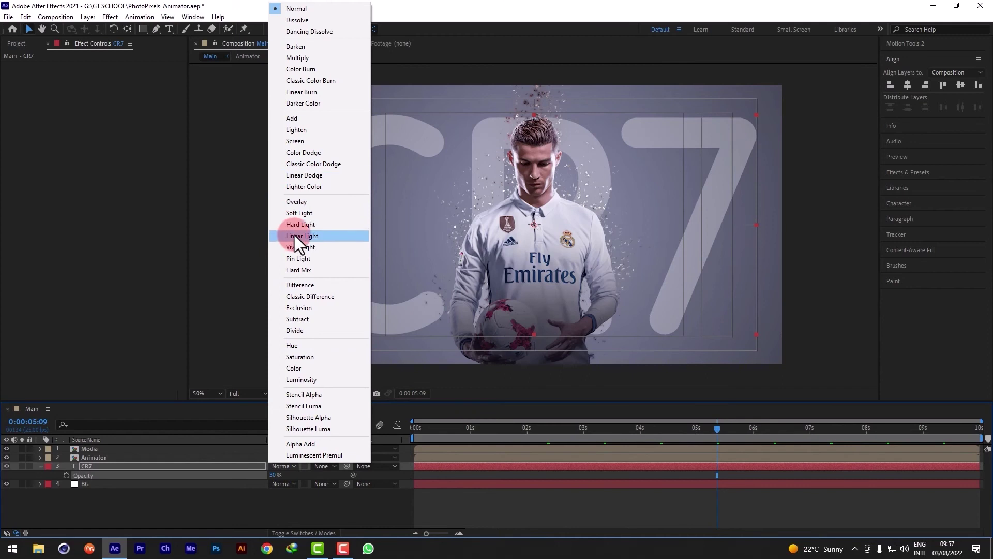
click(299, 212)
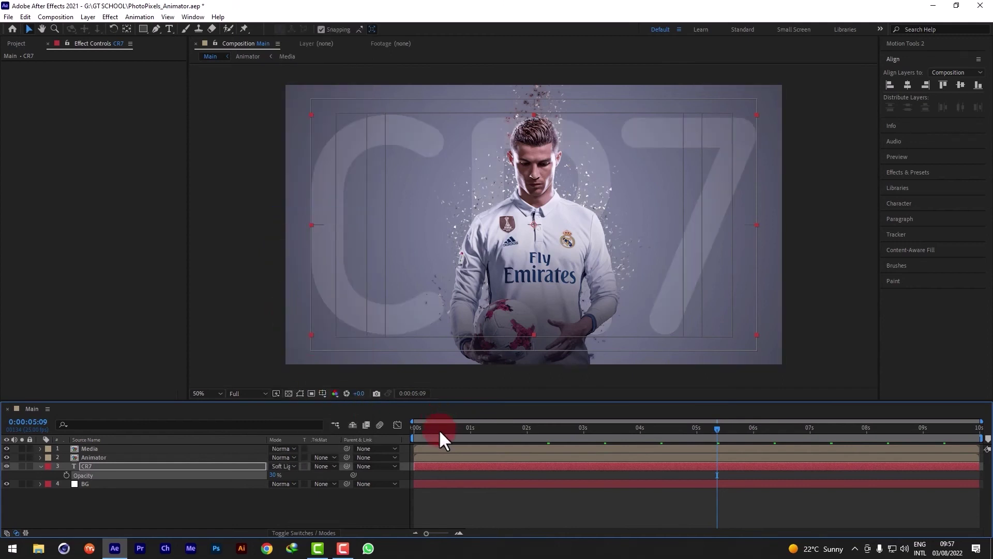
drag(439, 431, 406, 439)
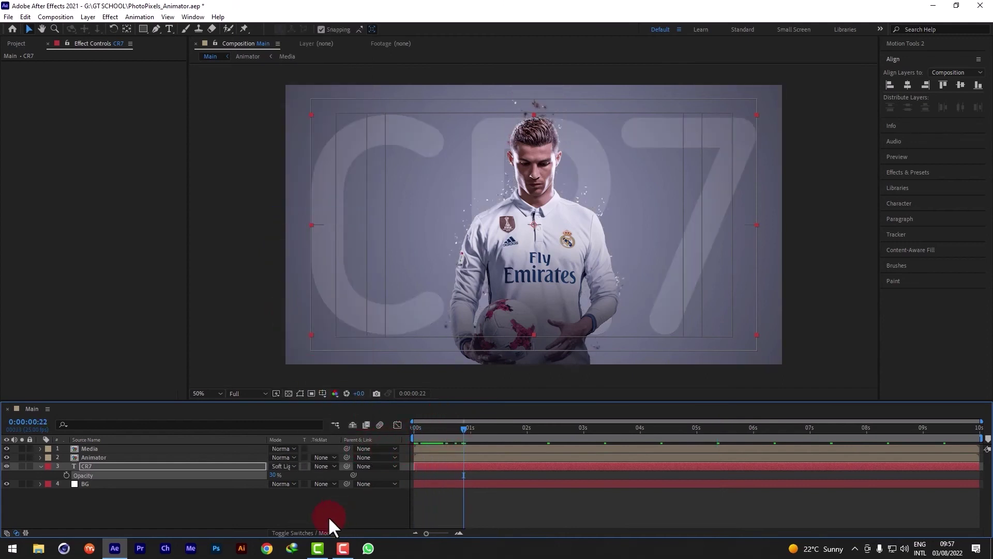
click(313, 533)
Make Media, Animator and CR7 3D, then add a 3D Null 1 at the top of the stack
drag(326, 448, 327, 465)
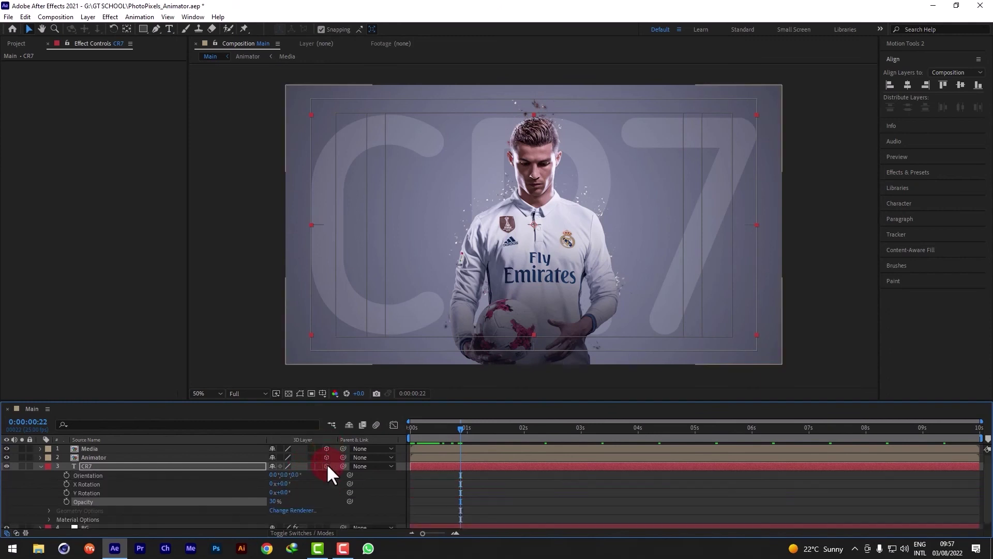
click(40, 465)
right_click(68, 512)
mouse_move(126, 399)
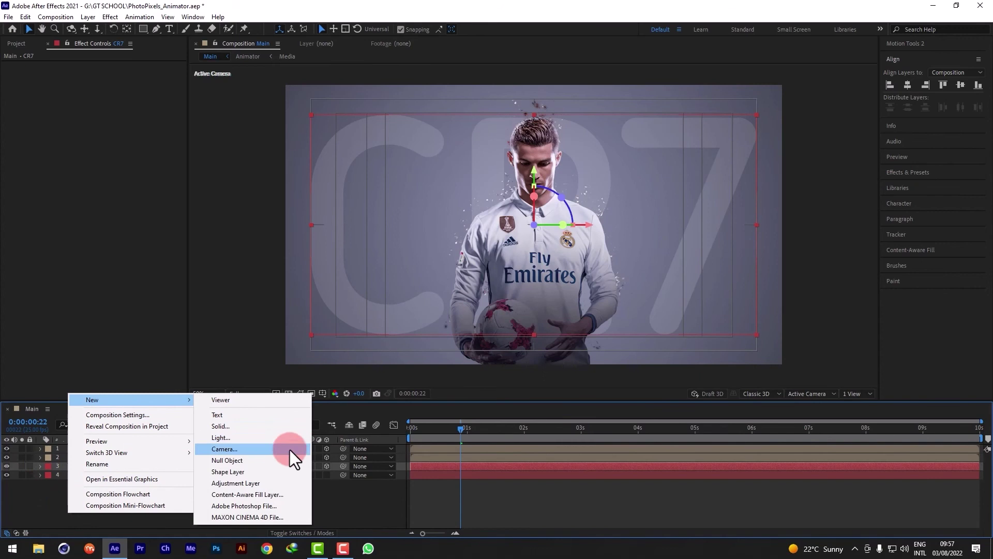
click(255, 460)
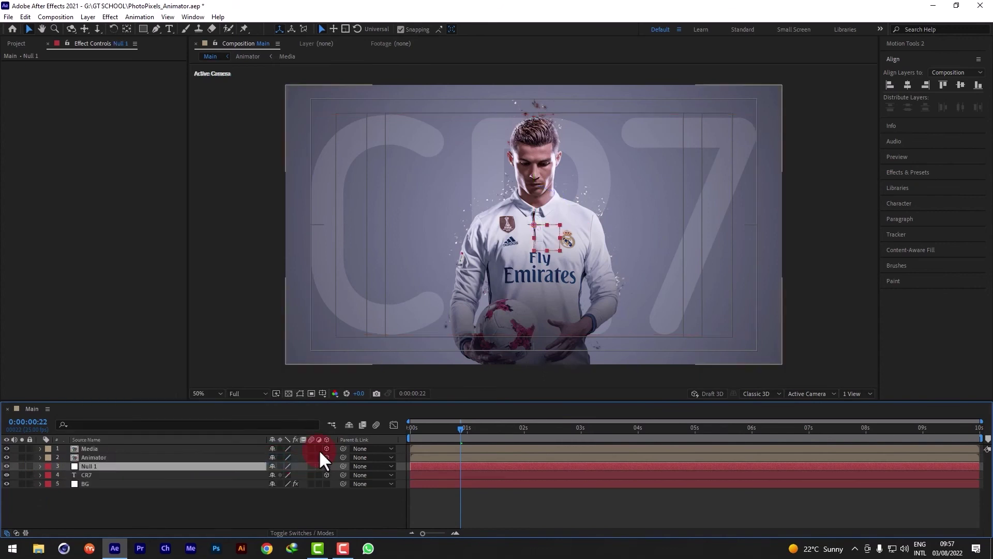
click(326, 466)
drag(182, 461, 173, 447)
Keyframe Null 1's Position at 1 s and set its Z to -1500 at 0 s
drag(464, 433, 466, 433)
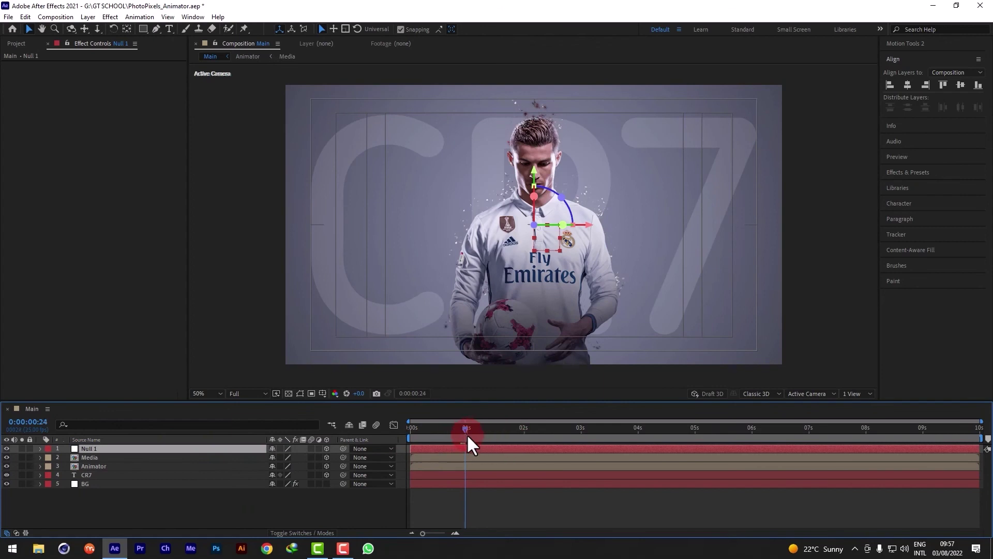
click(73, 446)
key(p)
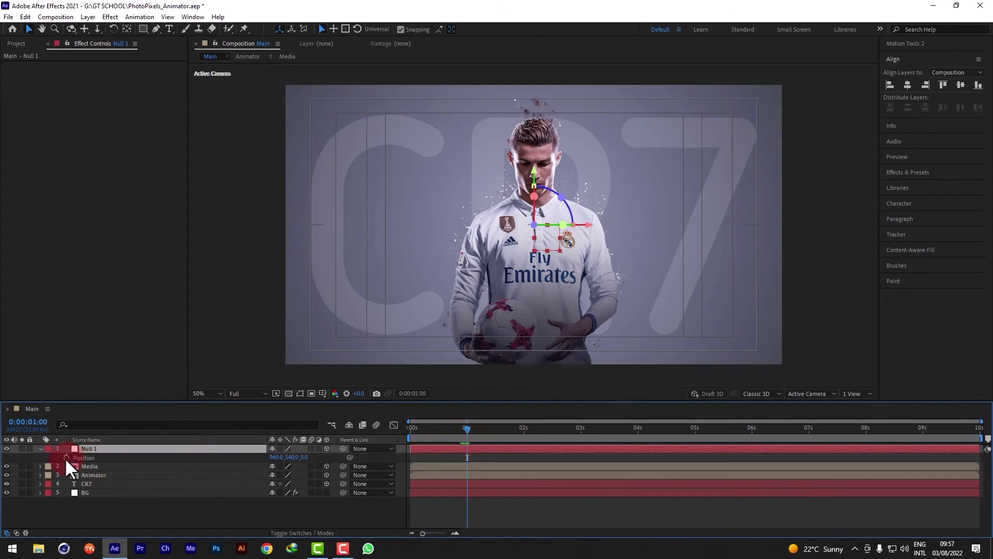
click(66, 458)
drag(448, 431, 411, 431)
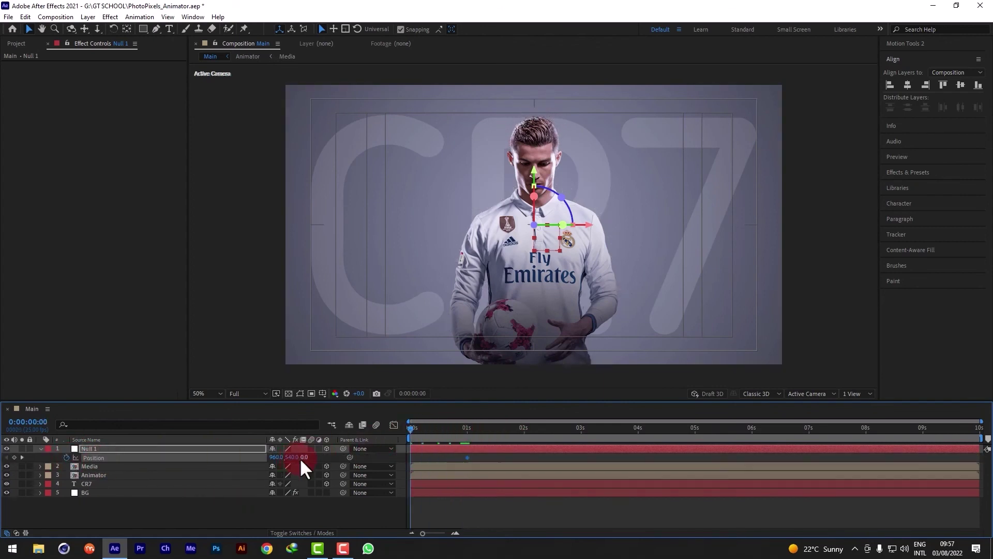
text(-1500)
click(461, 461)
Parent the Media, Animator and CR7 layers to Null 1, then undo that parenting
click(142, 466)
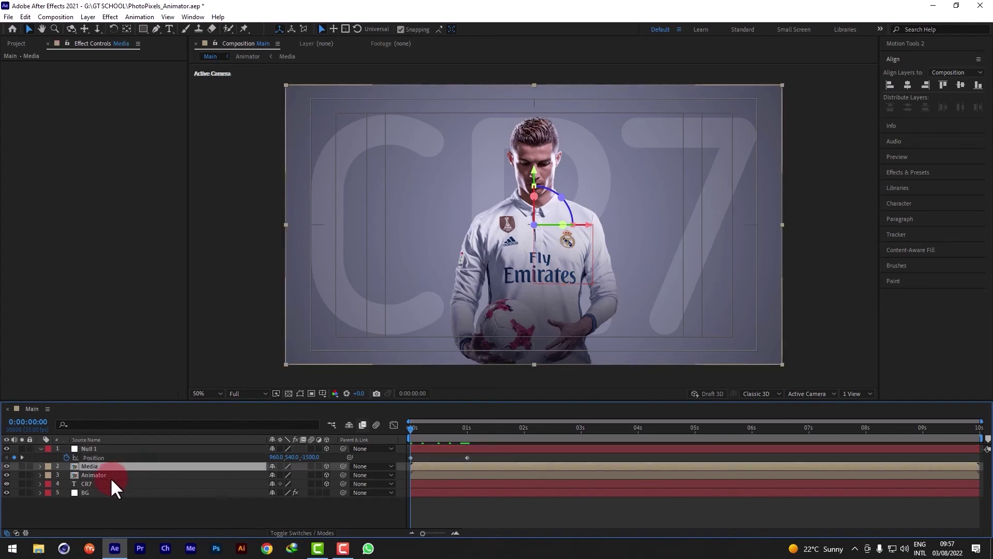
shift+click(109, 480)
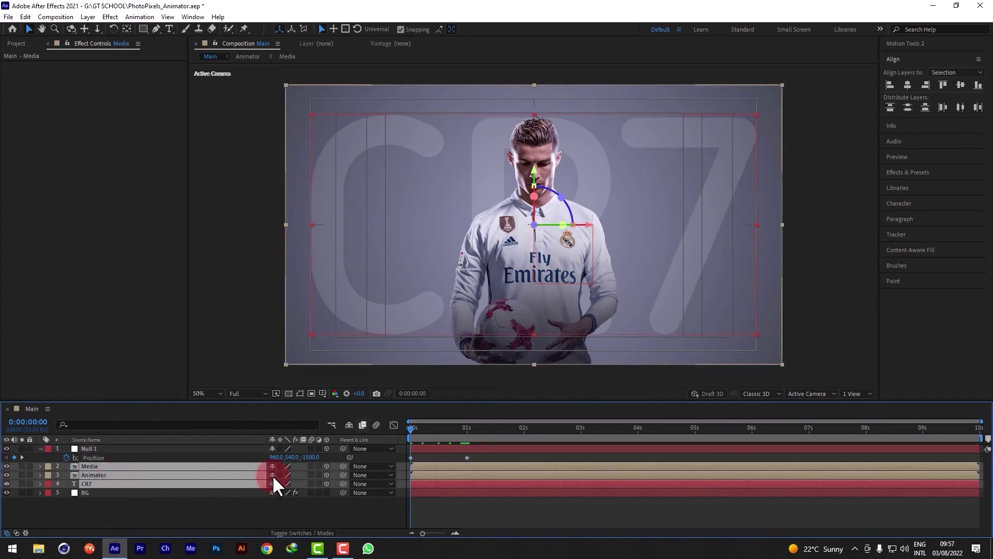
drag(344, 465, 95, 449)
right_click(334, 464)
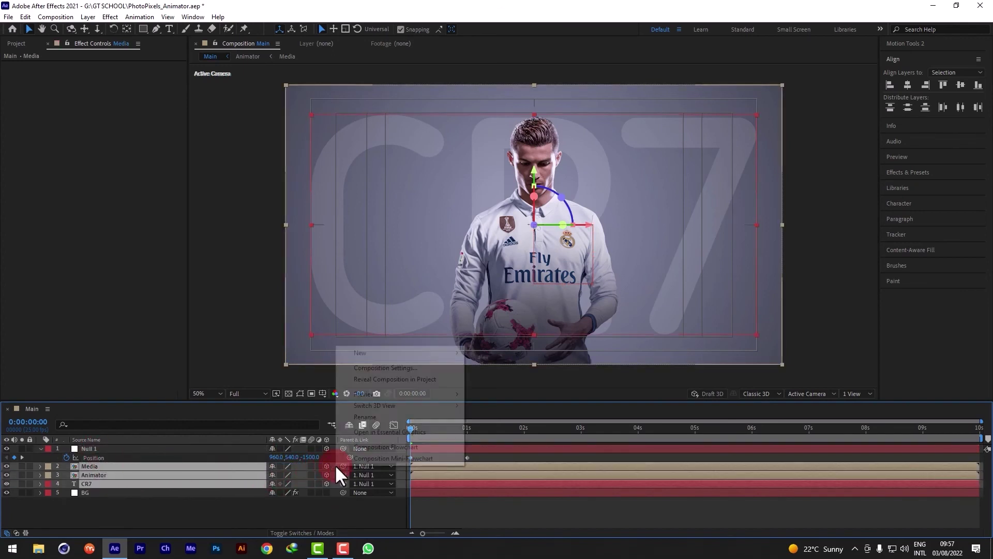
click(335, 485)
click(464, 428)
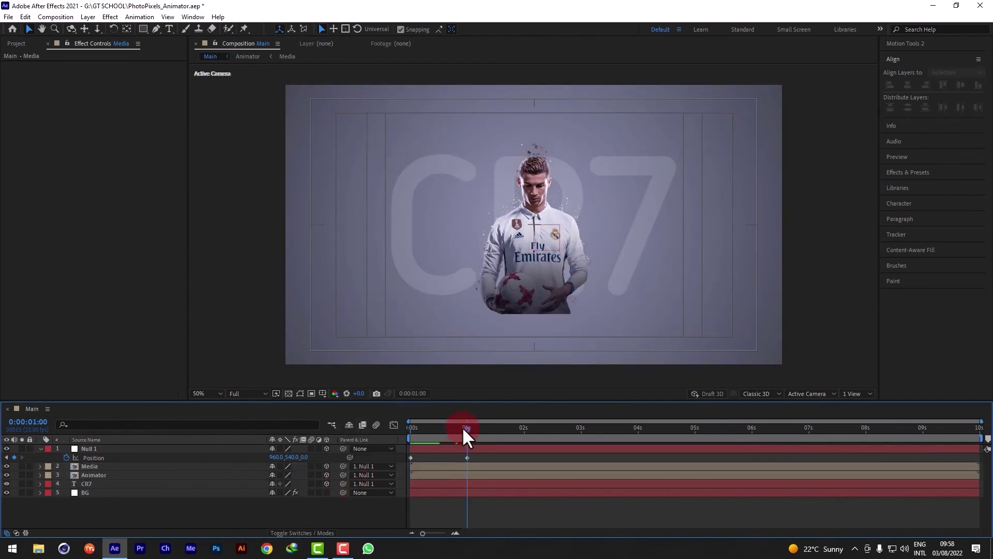
key(ctrl+z)
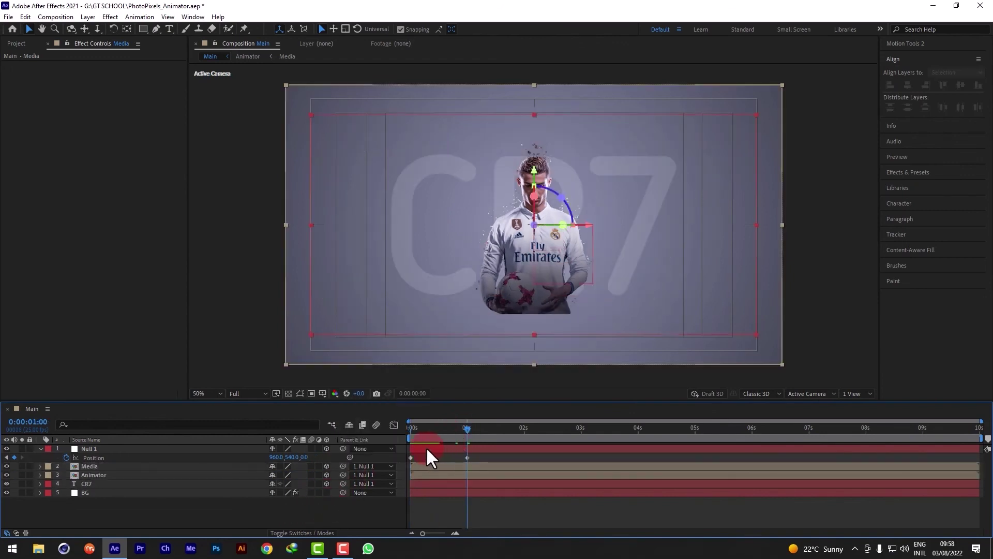
key(ctrl+z)
Parent Media, Animator and CR7 to Null 1 again and preview the zoom-in from 0 s
drag(449, 433, 469, 435)
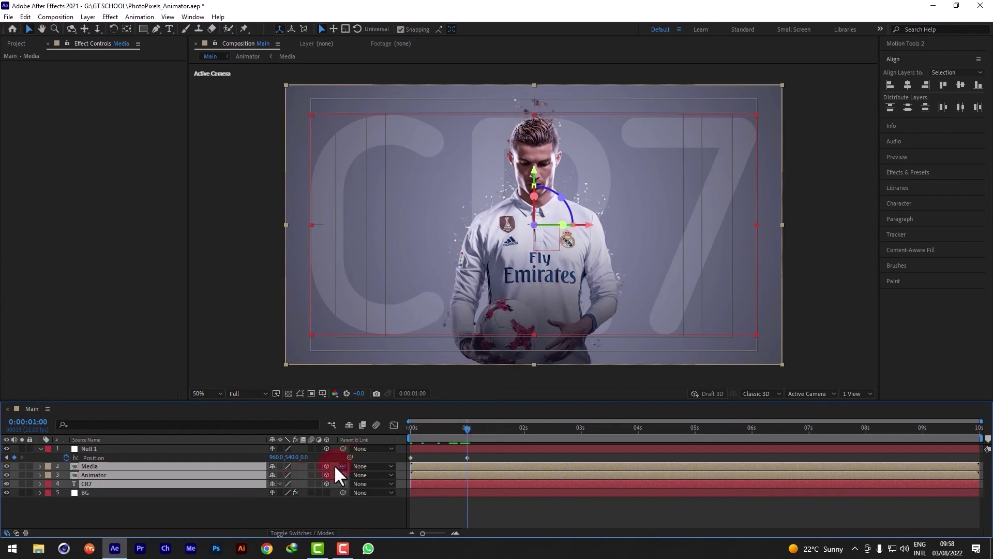
drag(334, 464, 212, 445)
drag(425, 430, 385, 437)
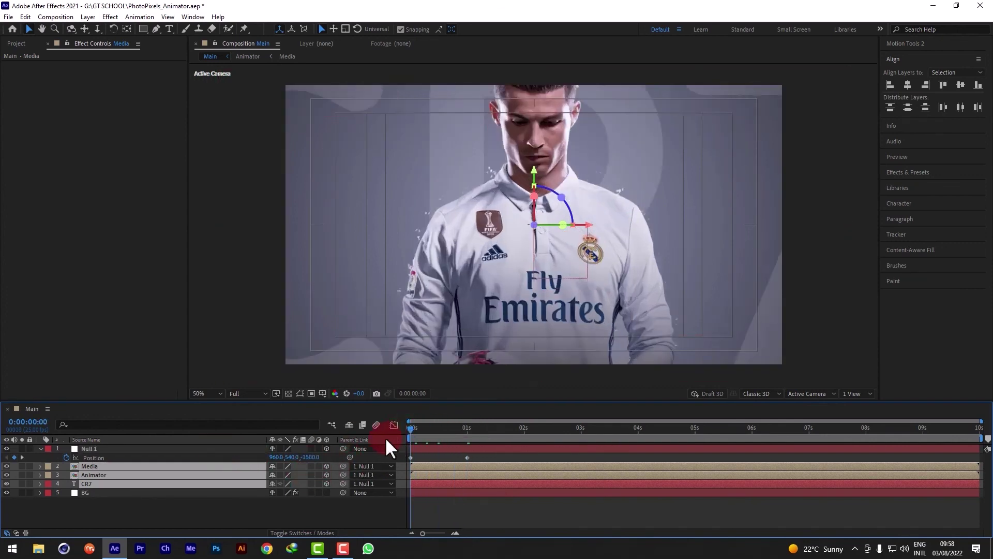
key(space)
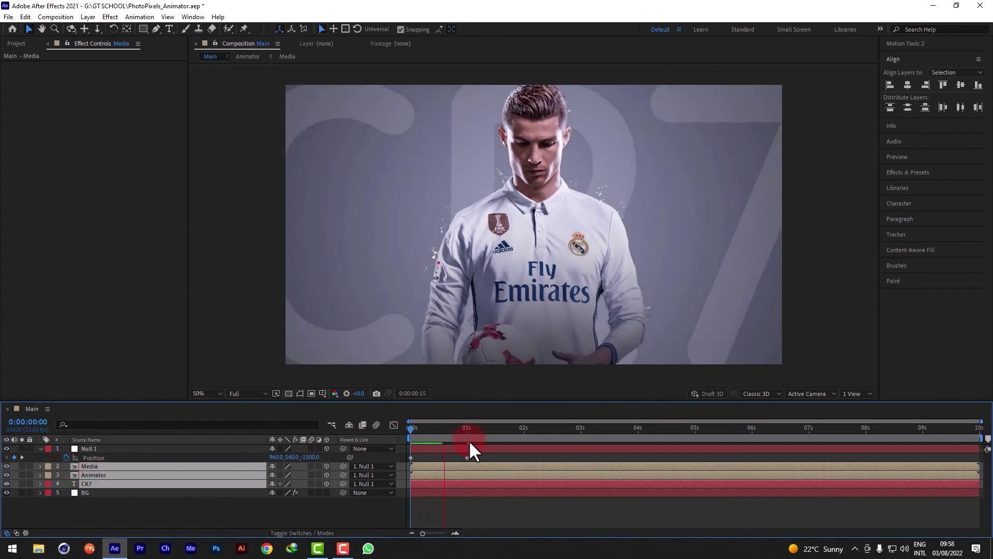
Apply Easy Ease (F9) to Null 1's Position keyframes and switch the Graph Editor to the speed graph
click(470, 445)
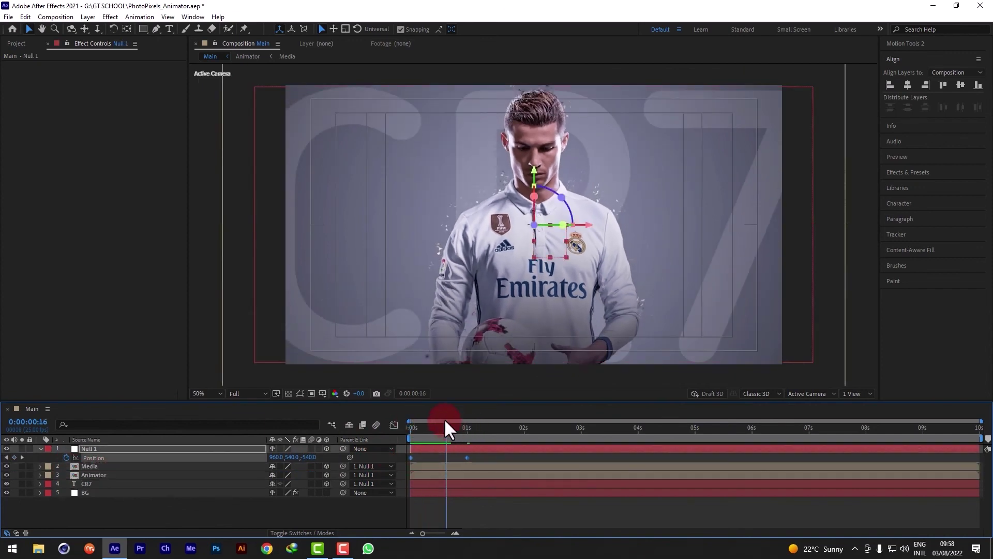
key(F9)
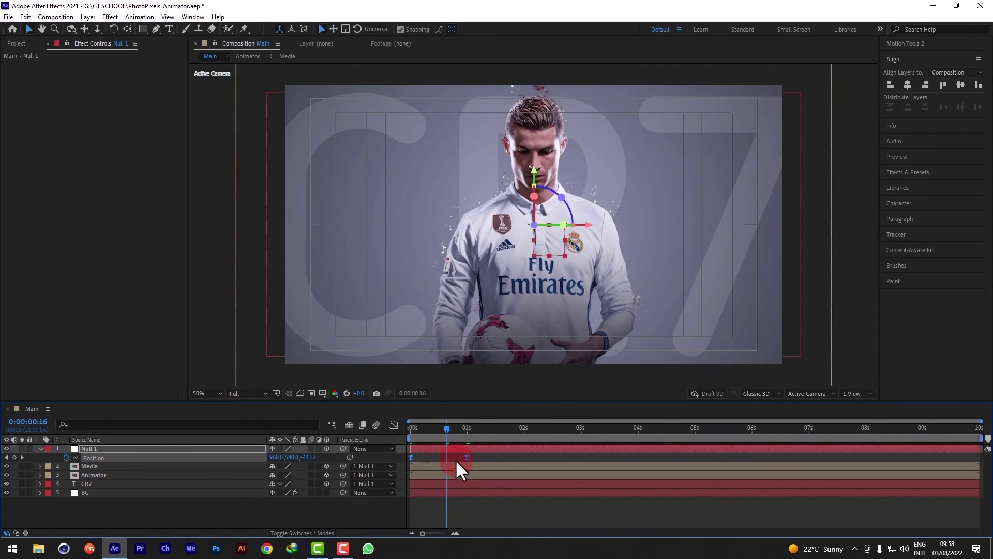
right_click(467, 457)
mouse_move(538, 450)
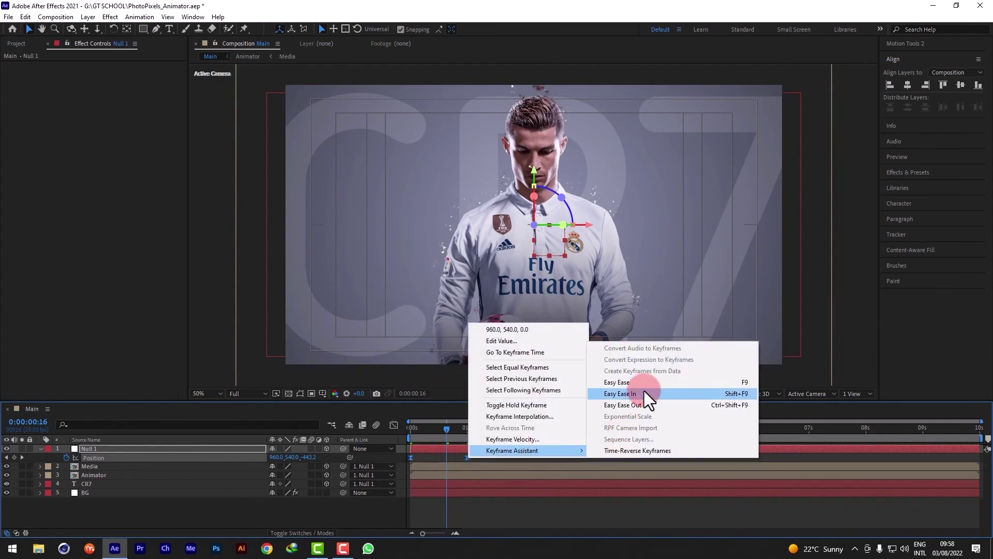
click(389, 424)
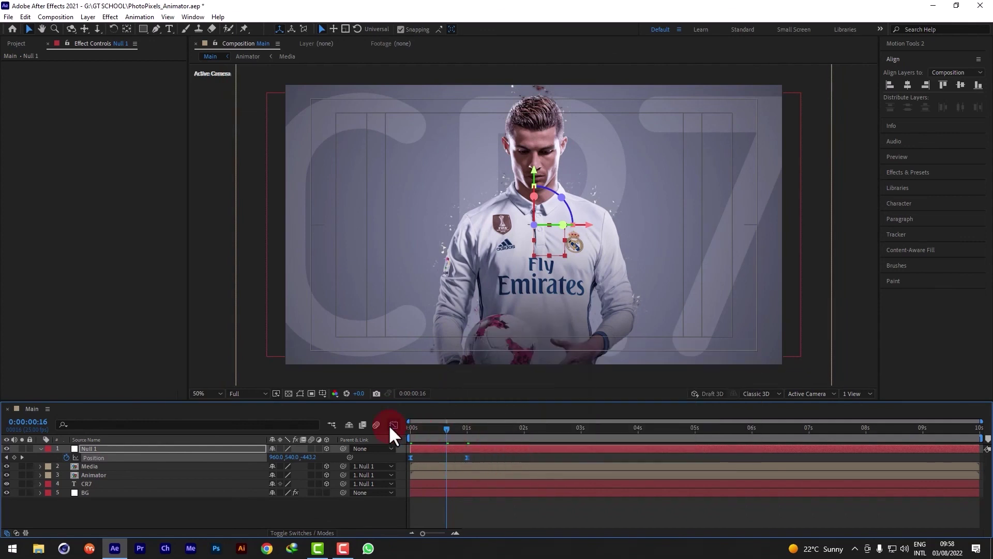
right_click(509, 465)
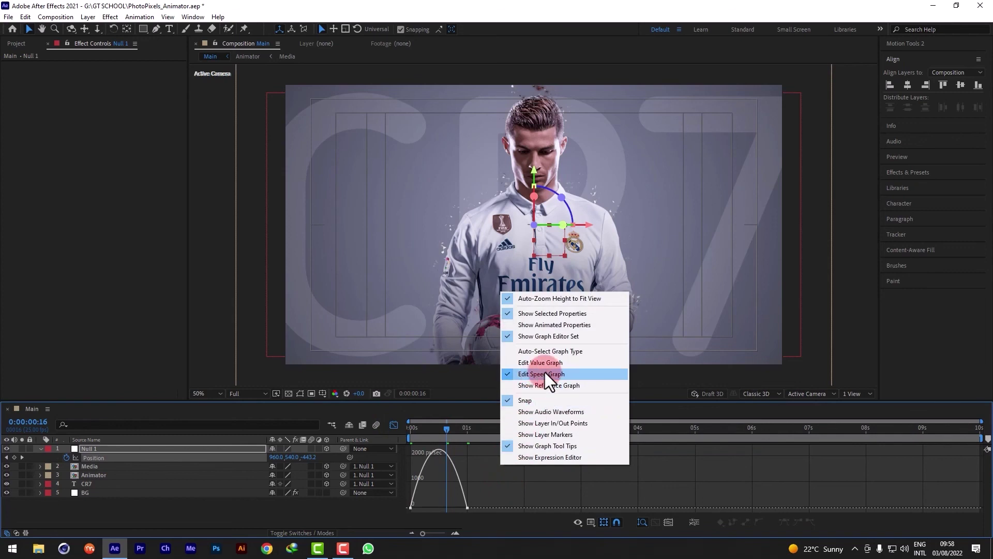
click(465, 470)
Drag the end keyframe's influence handle so the zoom settles slowly, then preview the eased motion
click(457, 501)
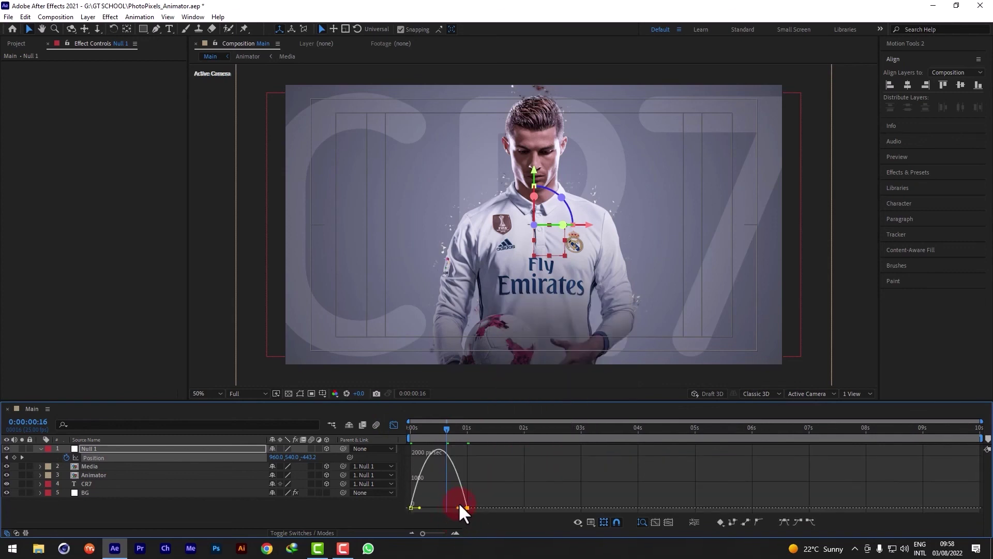
drag(459, 505, 411, 503)
drag(425, 429, 228, 427)
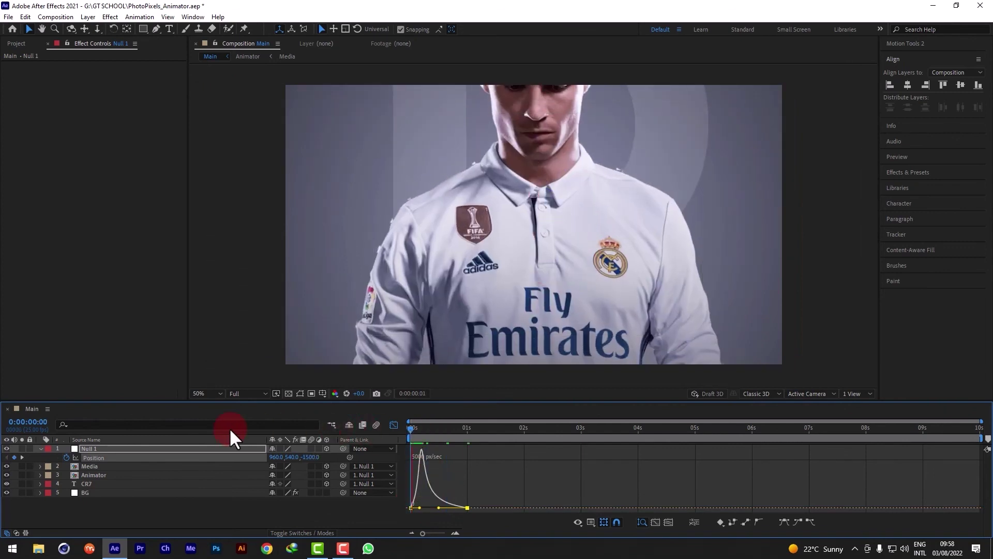
key(k)
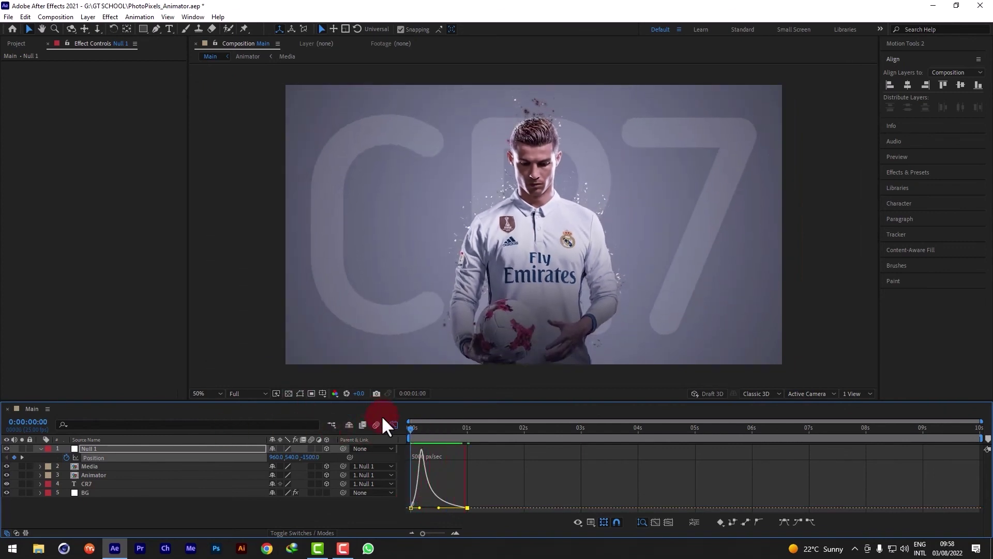
click(393, 424)
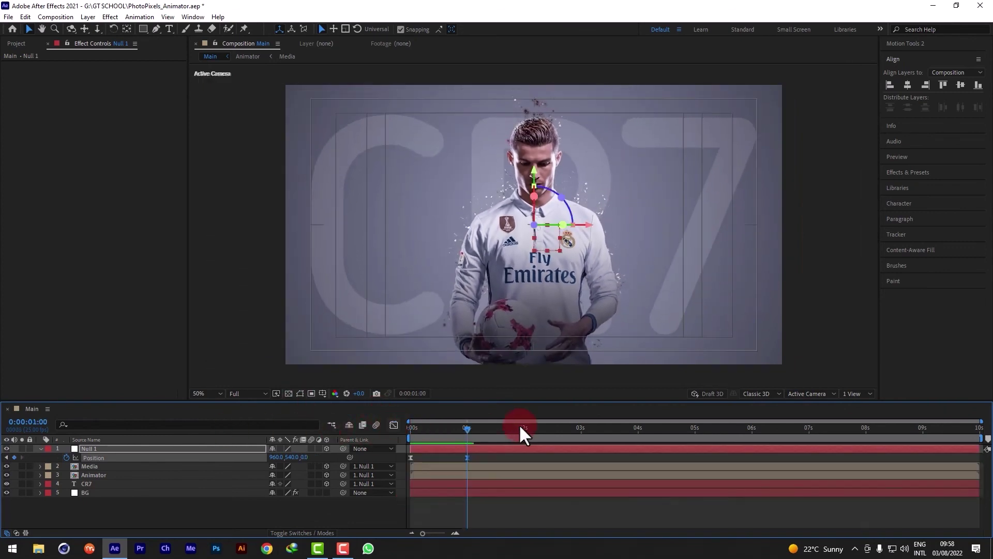
key(space)
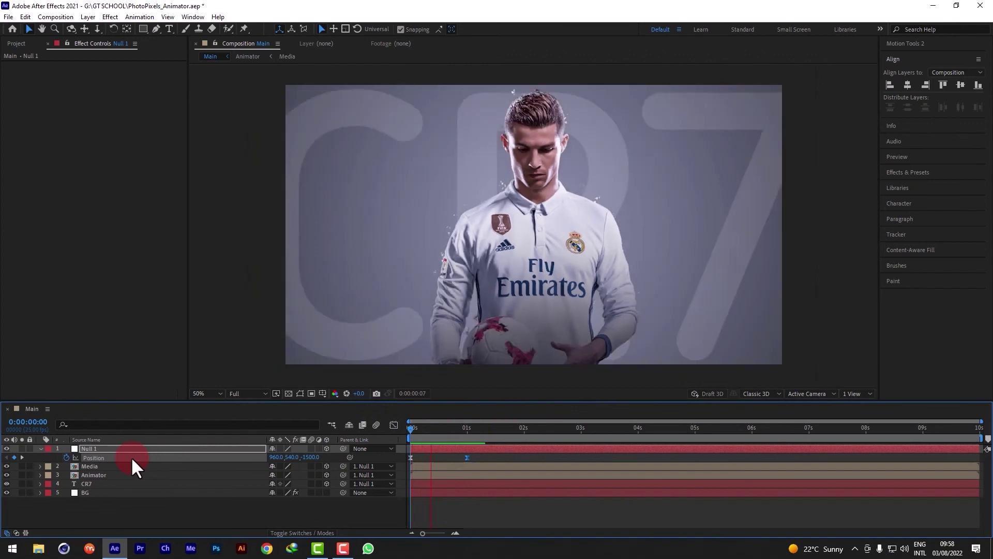
click(427, 443)
key(j)
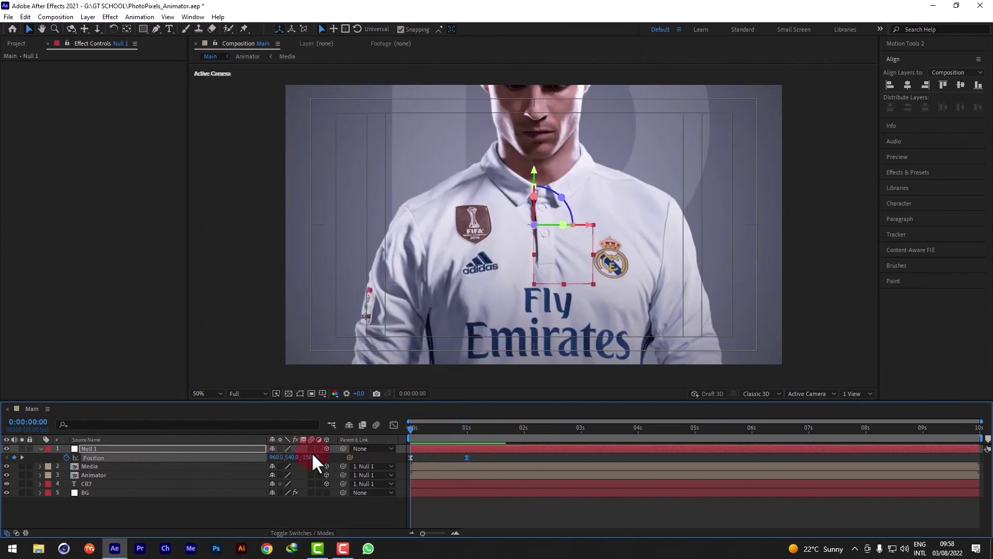
click(311, 458)
Commit -1800 as Null 1's starting Z, replay the zoom-in preview, and save with Ctrl+S
key(Return)
key(space)
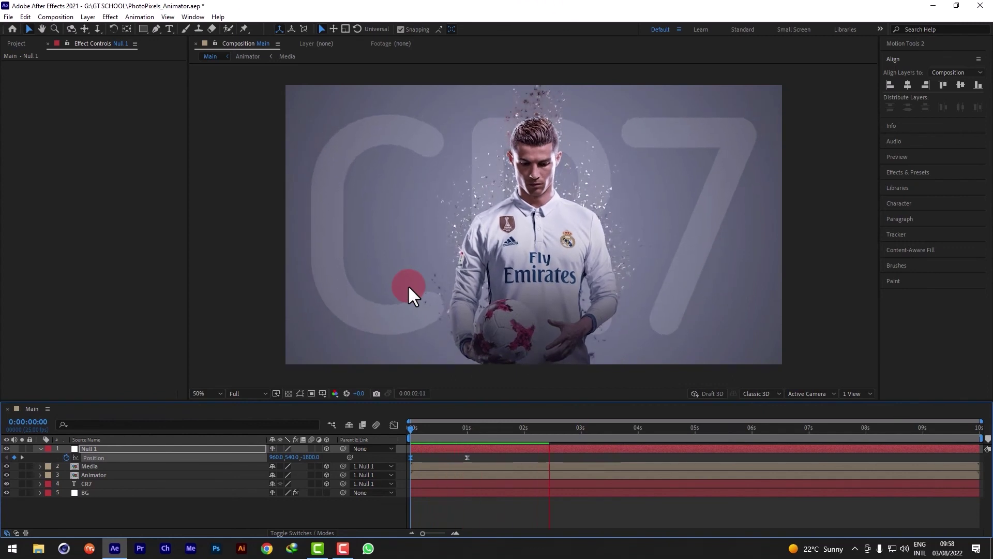
key(space)
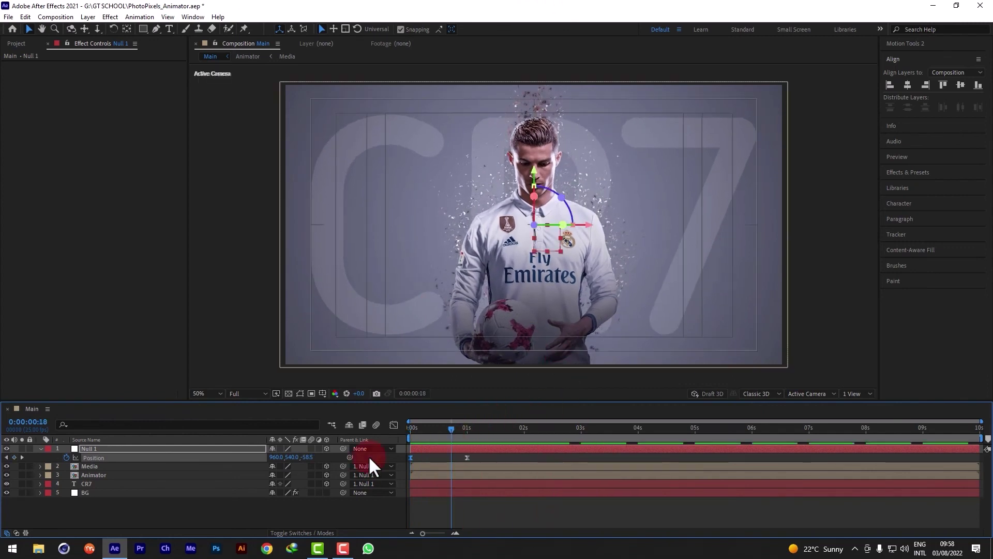
key(space)
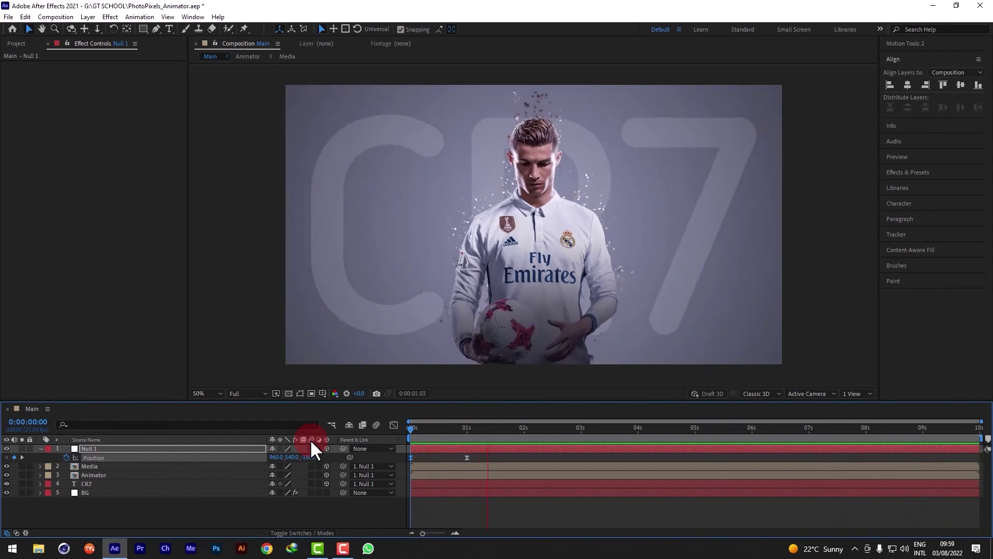
key(ctrl+s)
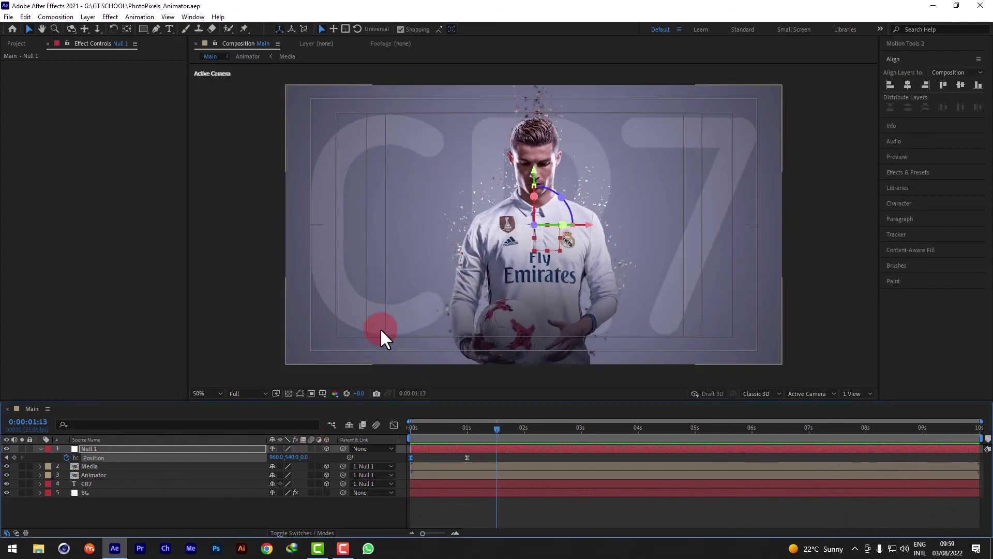